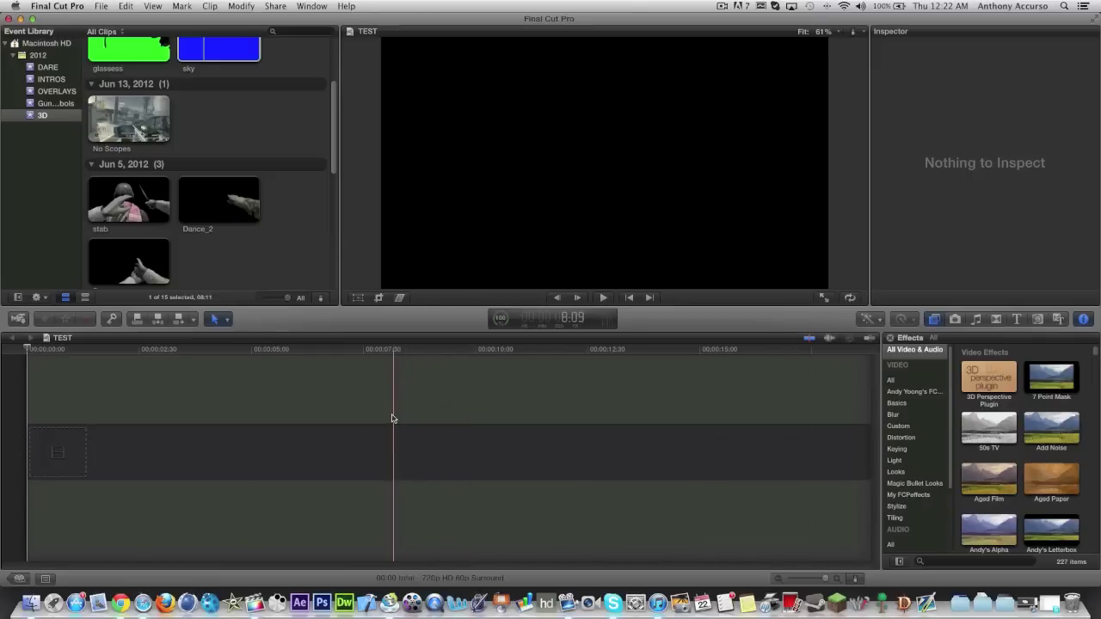
- Preview the blue-screen sky clip in the Event Browser, then return the viewer to the TEST timeline
scroll(287, 227, up, 5)
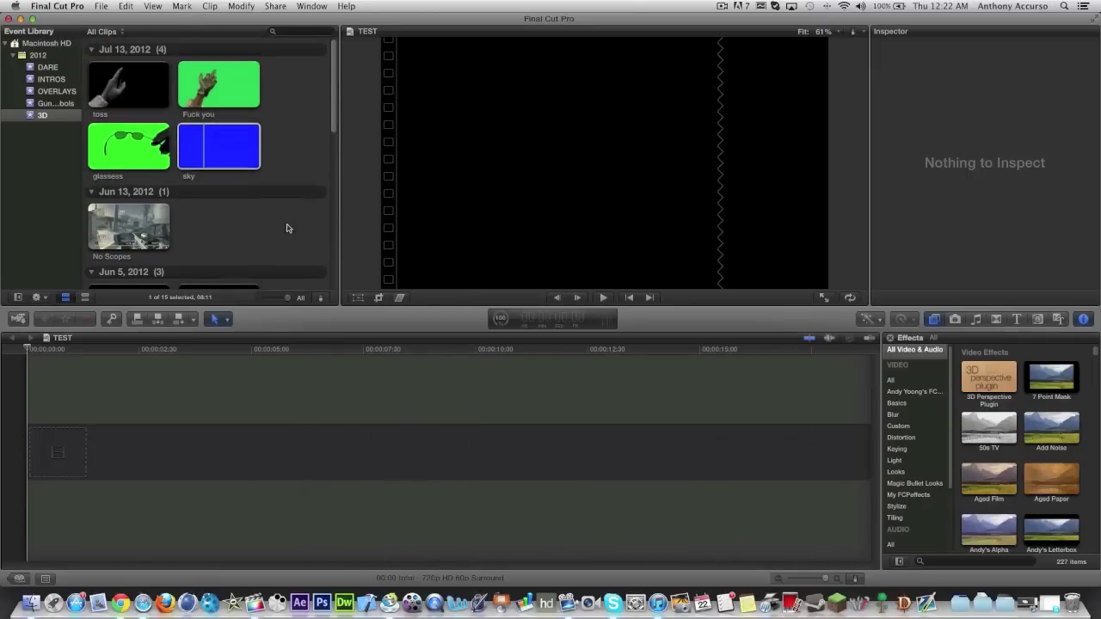
scroll(288, 226, down, 3)
scroll(287, 226, up, 3)
click(218, 147)
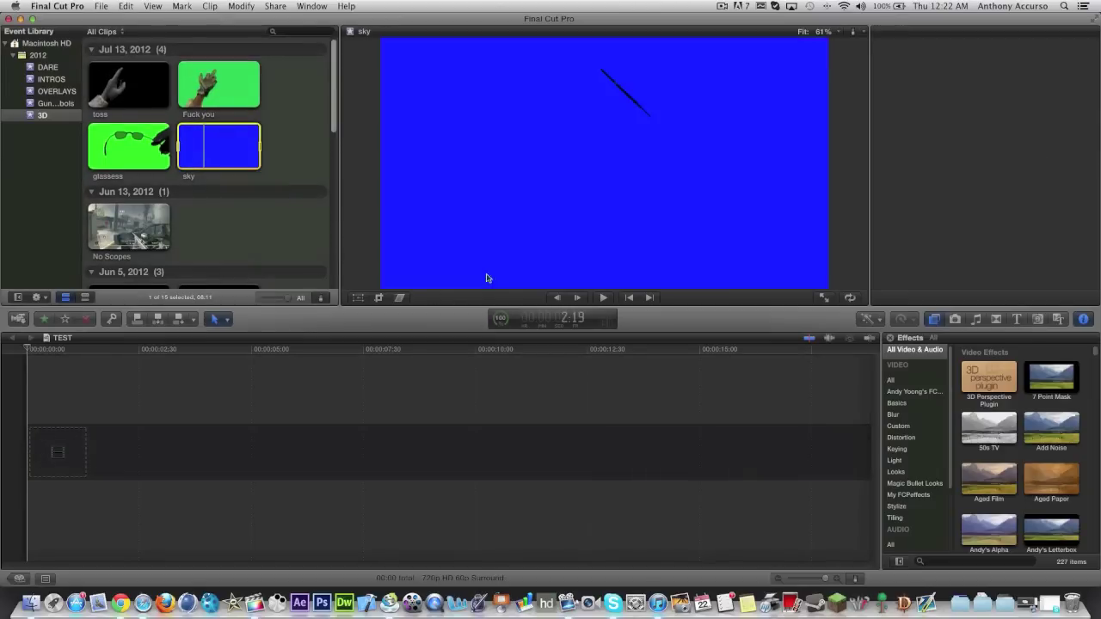
click(308, 228)
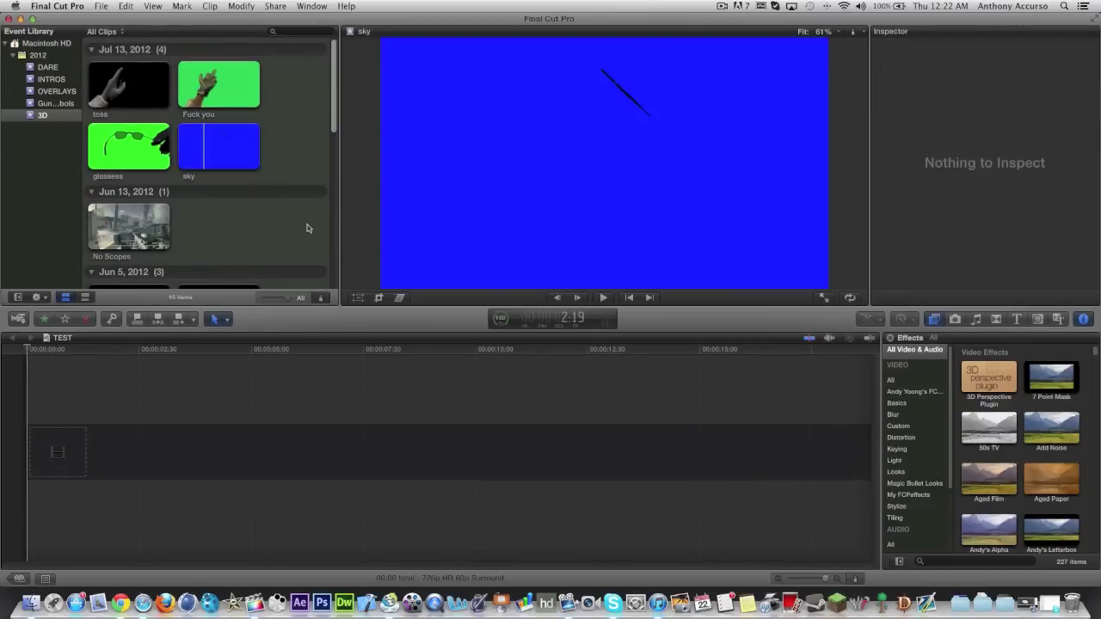
scroll(308, 228, down, 3)
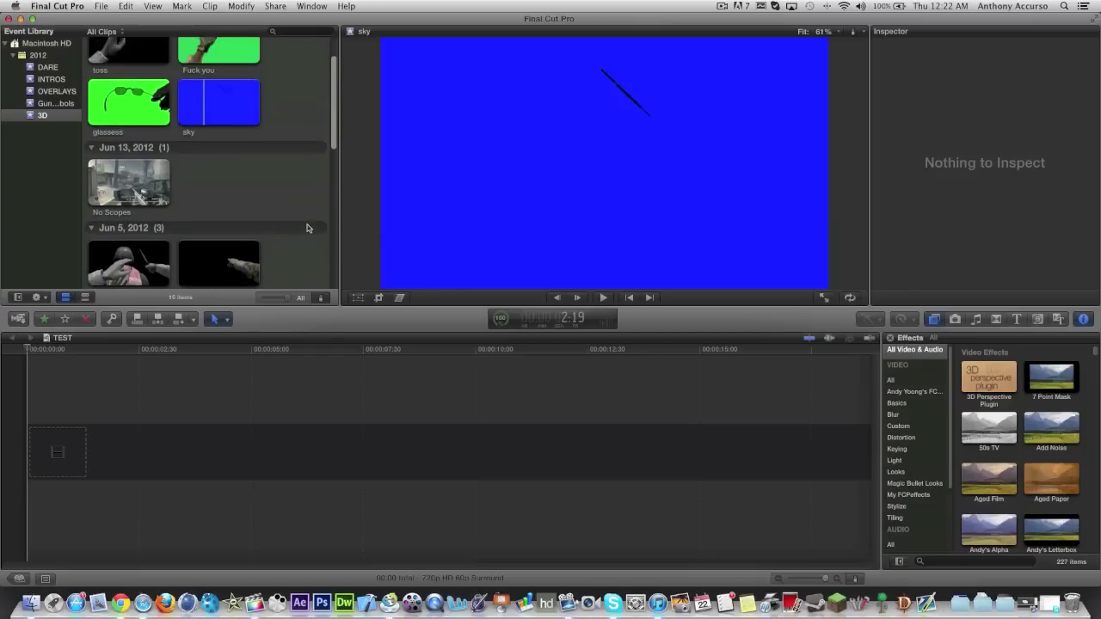
scroll(307, 228, down, 2)
scroll(308, 228, up, 3)
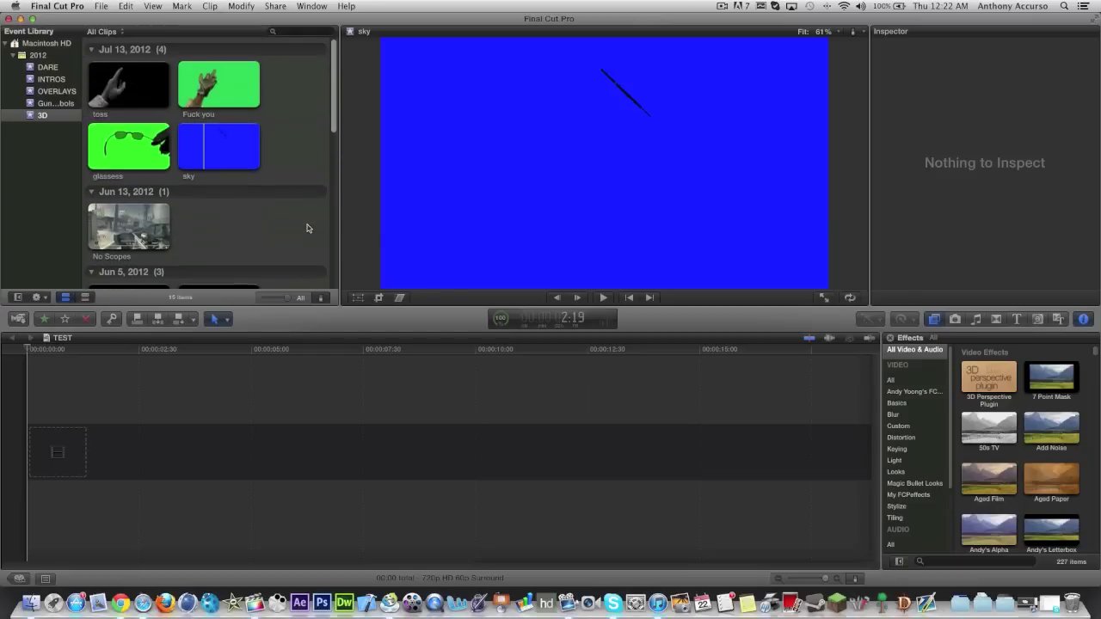
scroll(307, 227, down, 2)
click(519, 477)
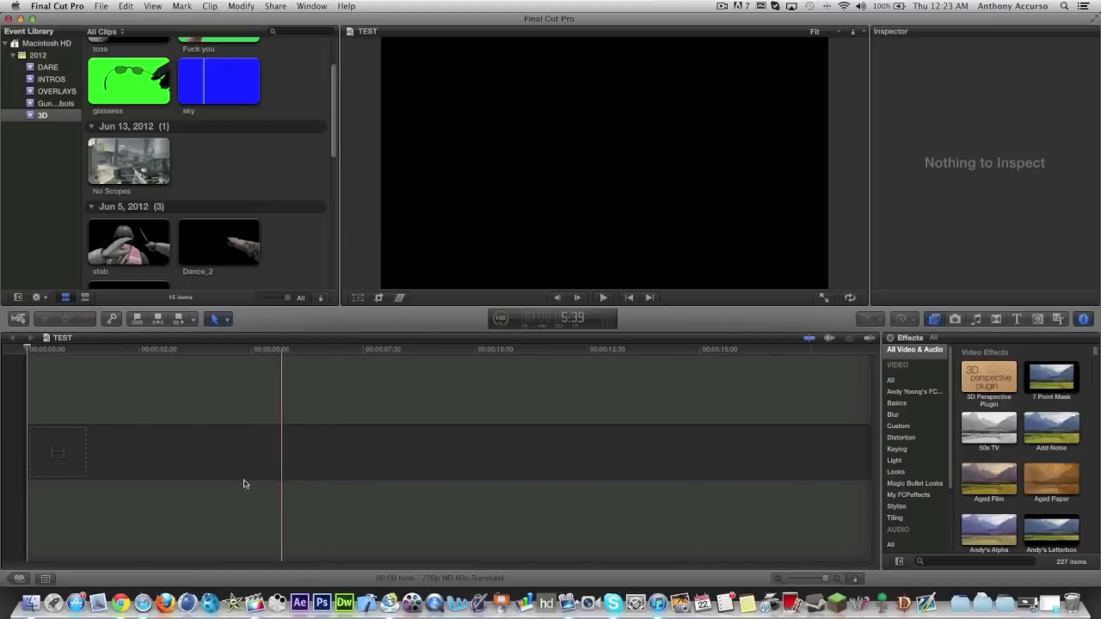
- Select the sky clip again and inspect it
click(187, 603)
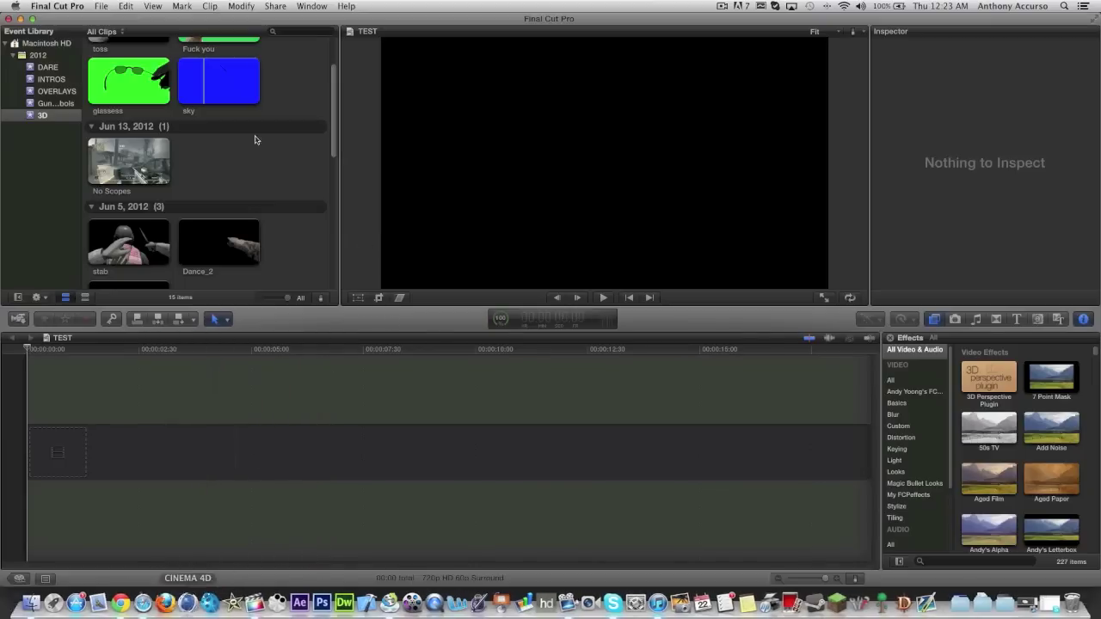
scroll(334, 213, up, 3)
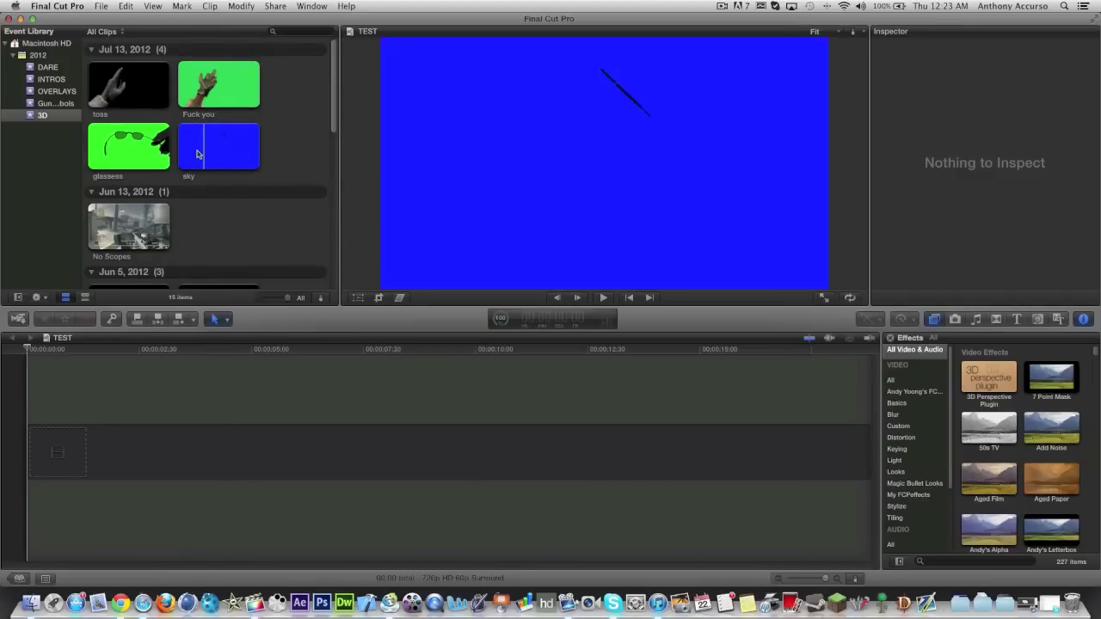
click(220, 136)
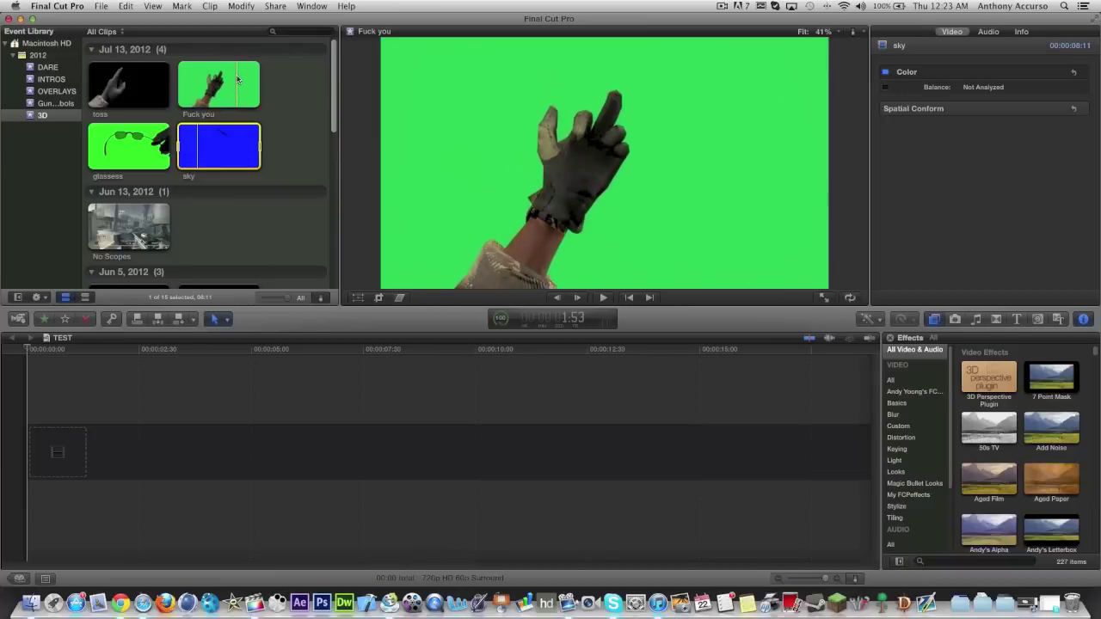
scroll(278, 108, down, 5)
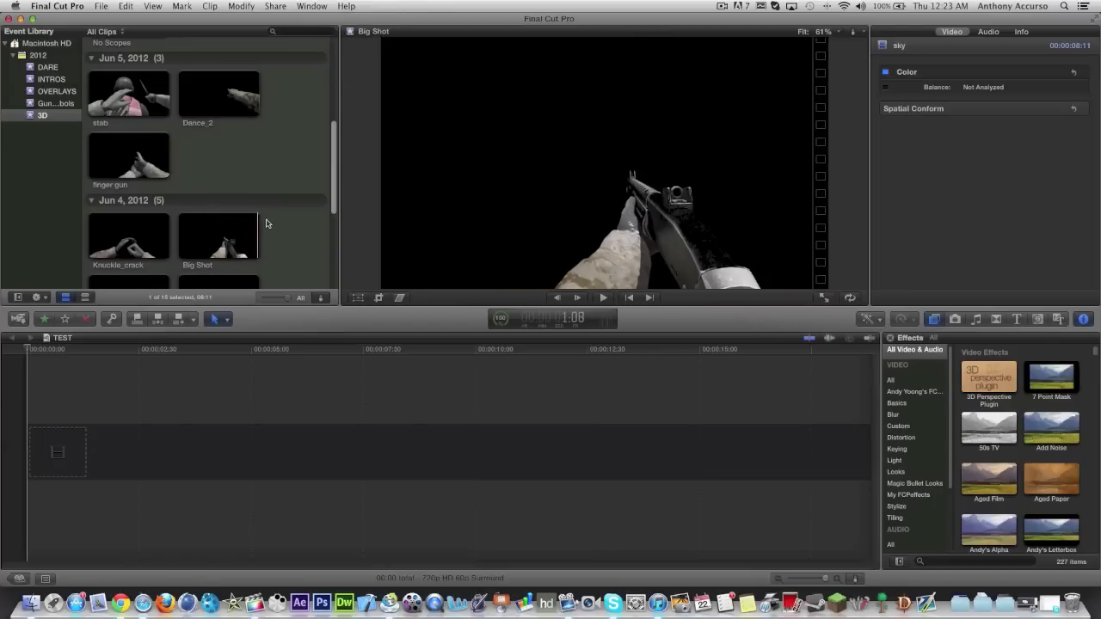
scroll(266, 224, down, 2)
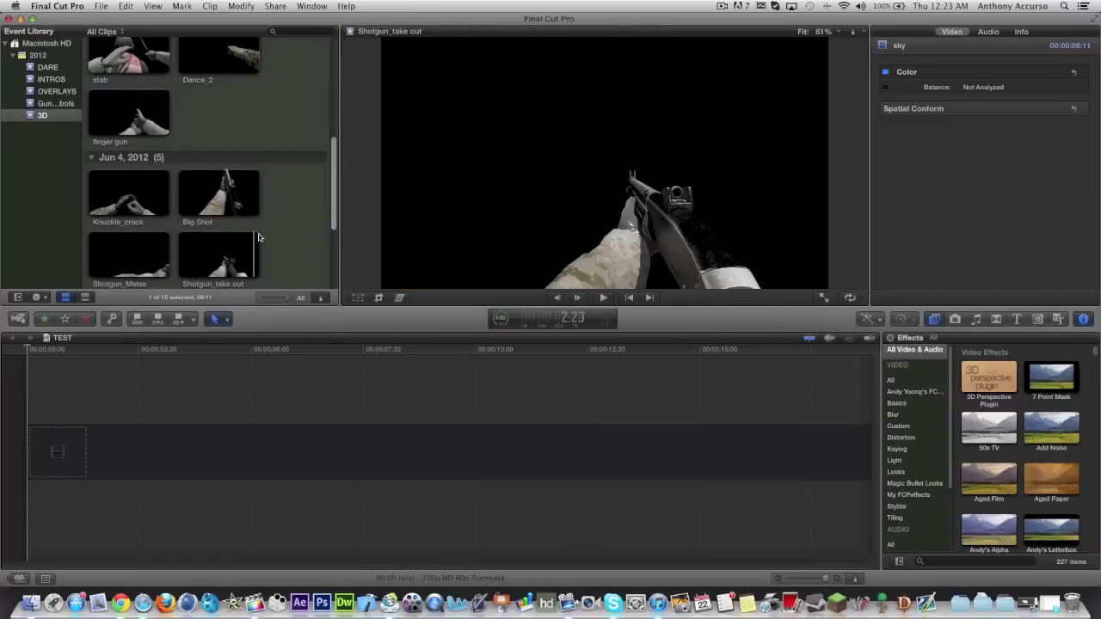
scroll(276, 223, down, 5)
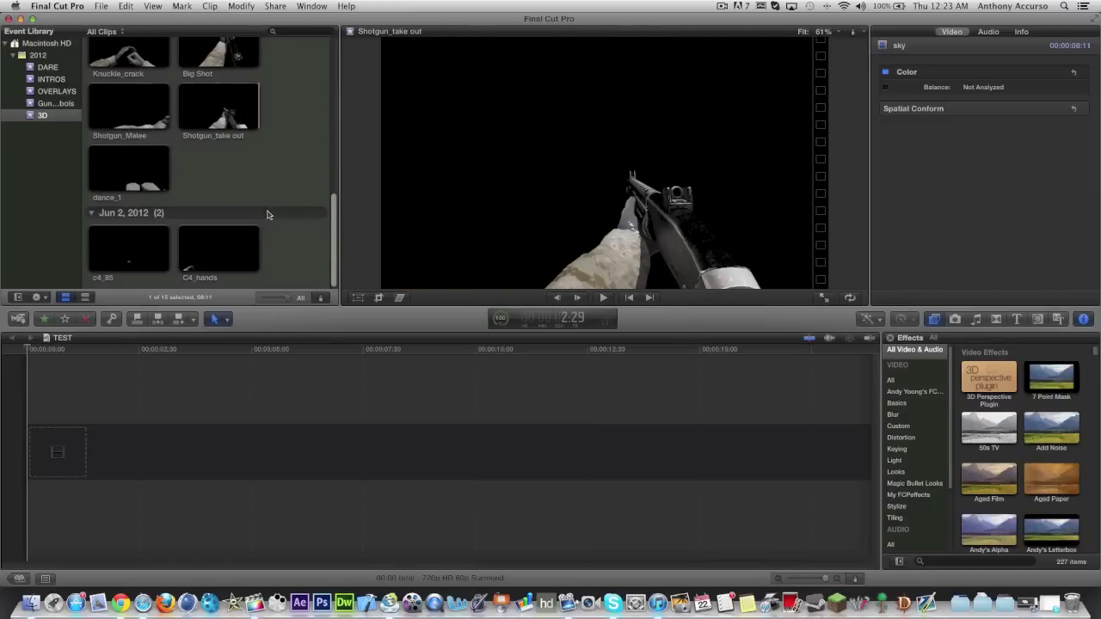
scroll(142, 248, up, 10)
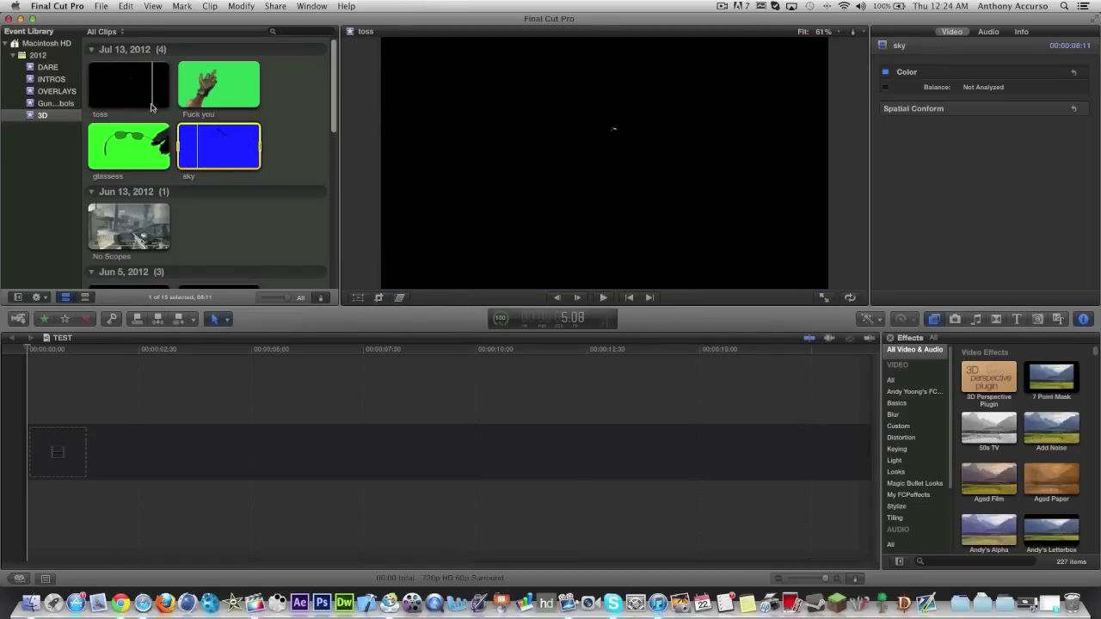
- Add the No Scopes clip to TEST and accept the 720p HD 60p video properties
drag(129, 227, 120, 447)
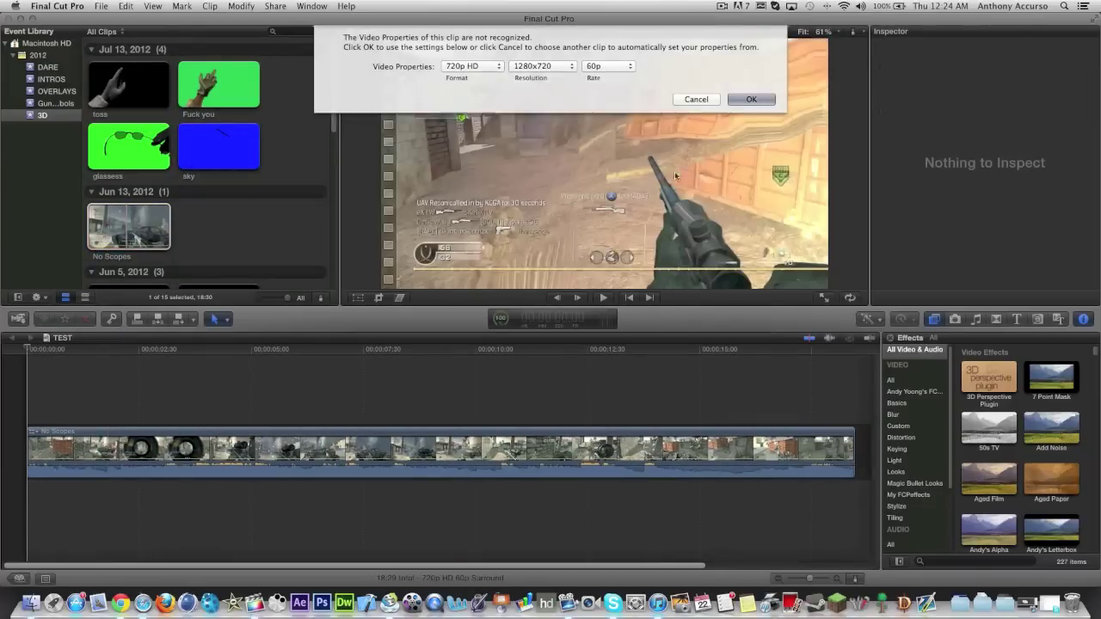
click(751, 99)
click(354, 471)
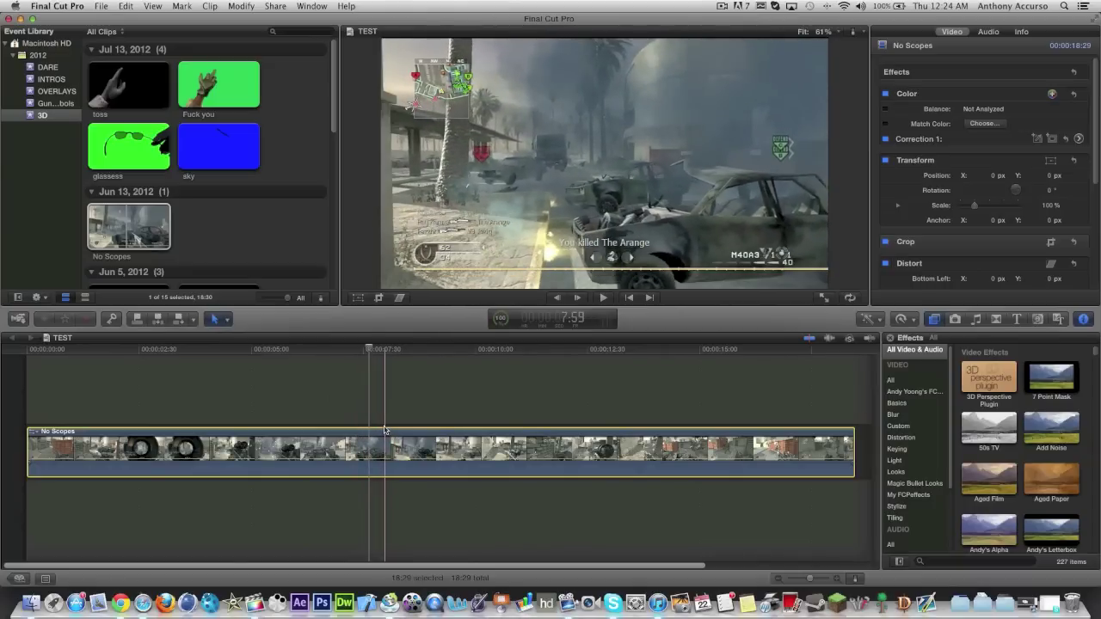
- Blade the No Scopes clip near 7:30 and select the short middle section
key(b)
click(385, 434)
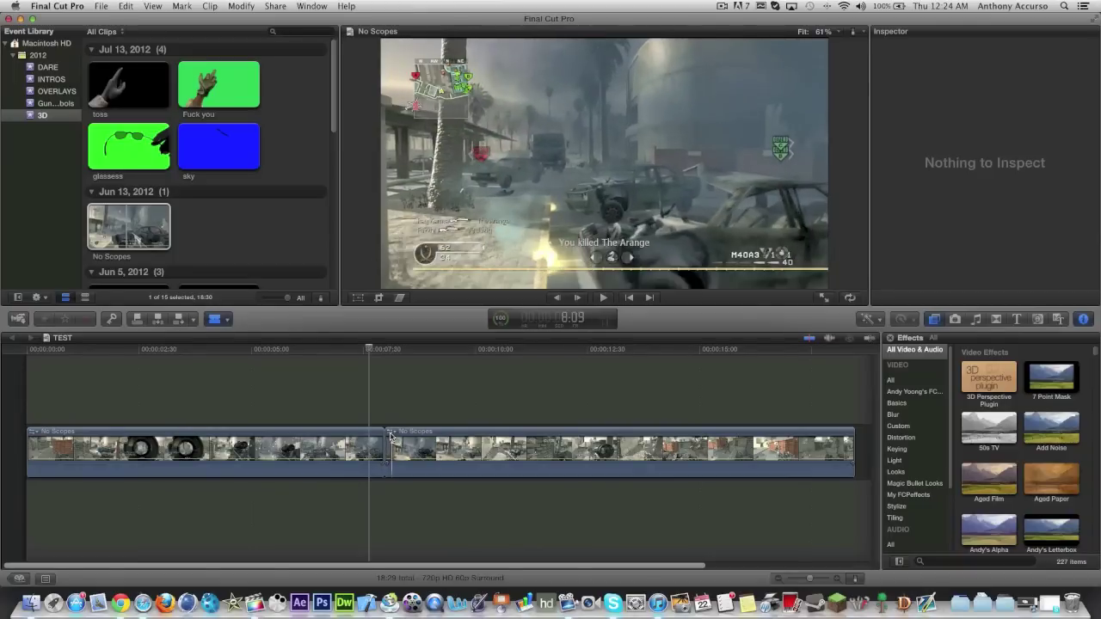
key(a)
click(389, 440)
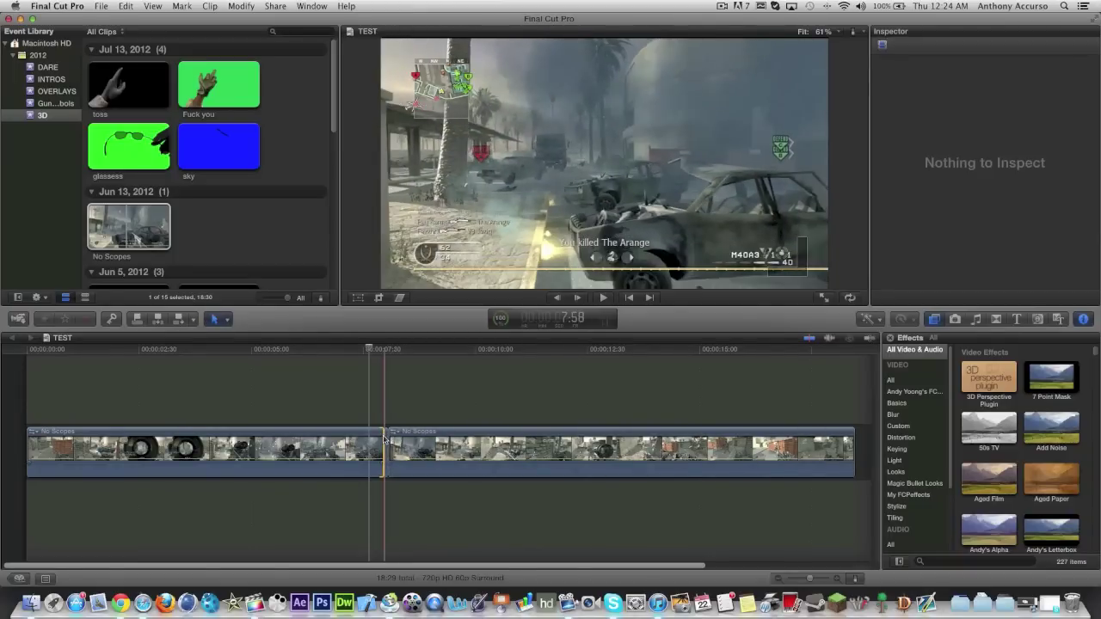
key(super+shift+a)
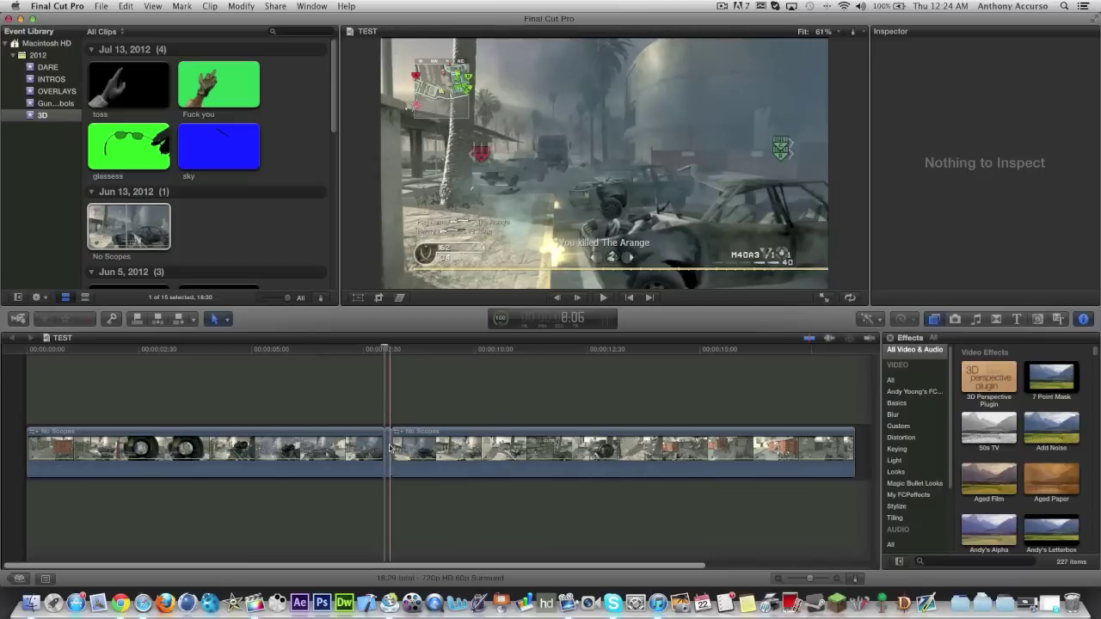
click(392, 447)
- Retime the middle section to Slow 50%, stretch it slower, and set Video Quality to Frame Blending
key(super+r)
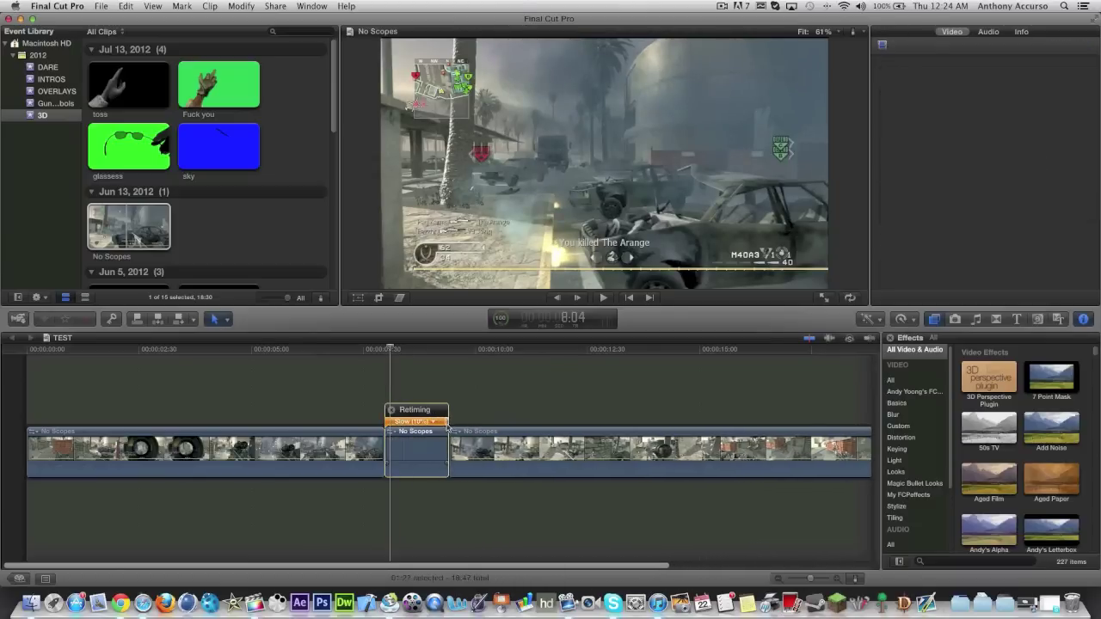
drag(453, 426, 507, 446)
click(453, 456)
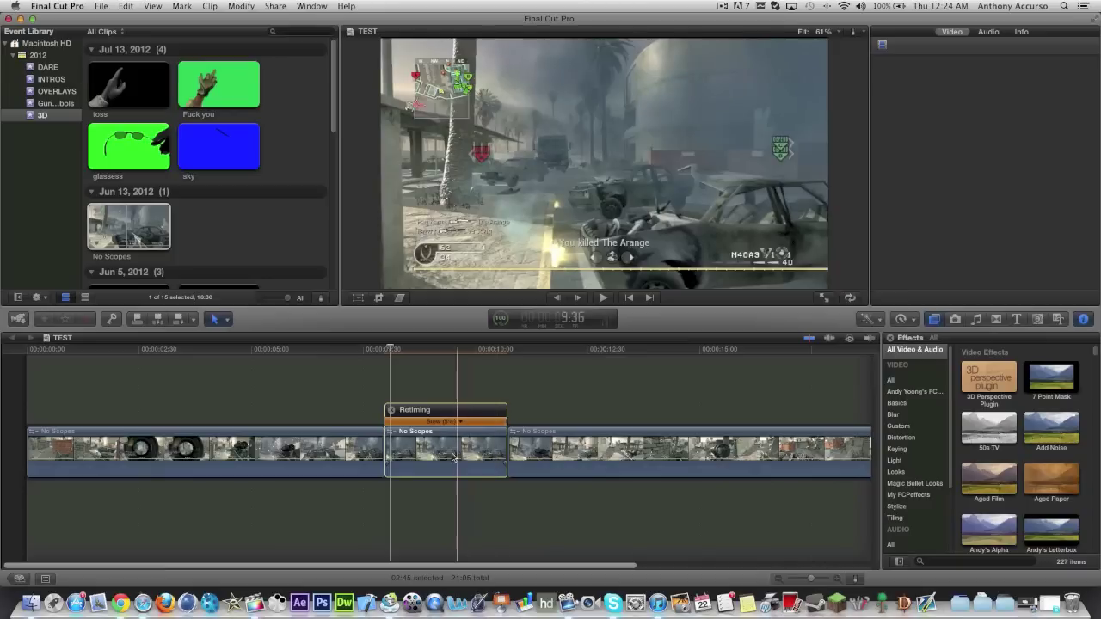
click(907, 322)
mouse_move(979, 461)
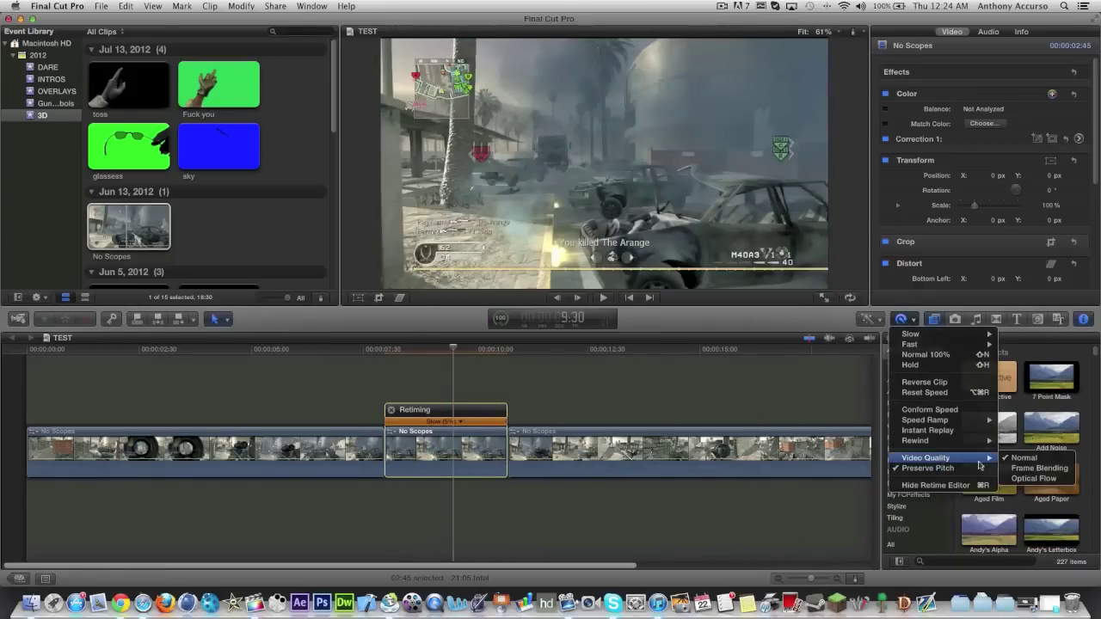
click(1033, 469)
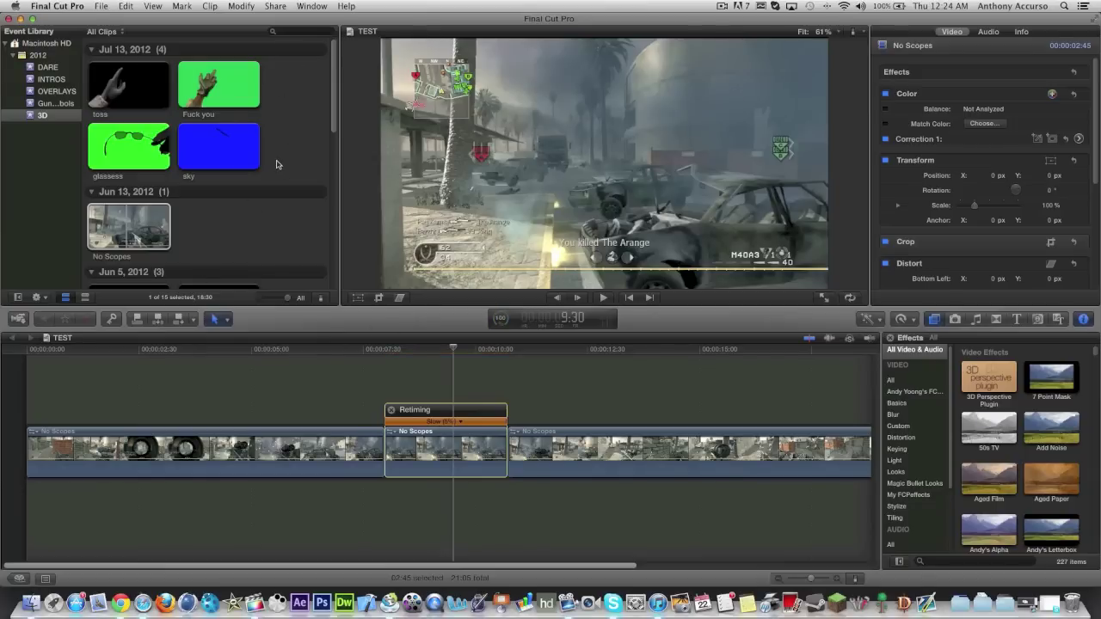
- Connect the green-screen hand clip above the slowed No Scopes section and hide its speed controls
drag(201, 80, 388, 380)
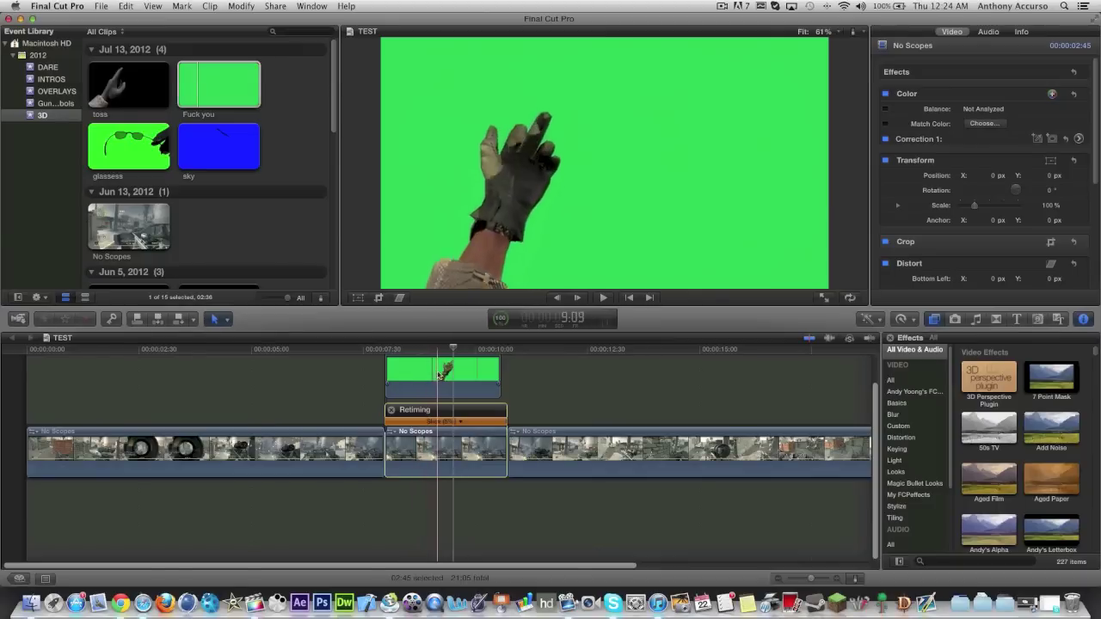
click(423, 444)
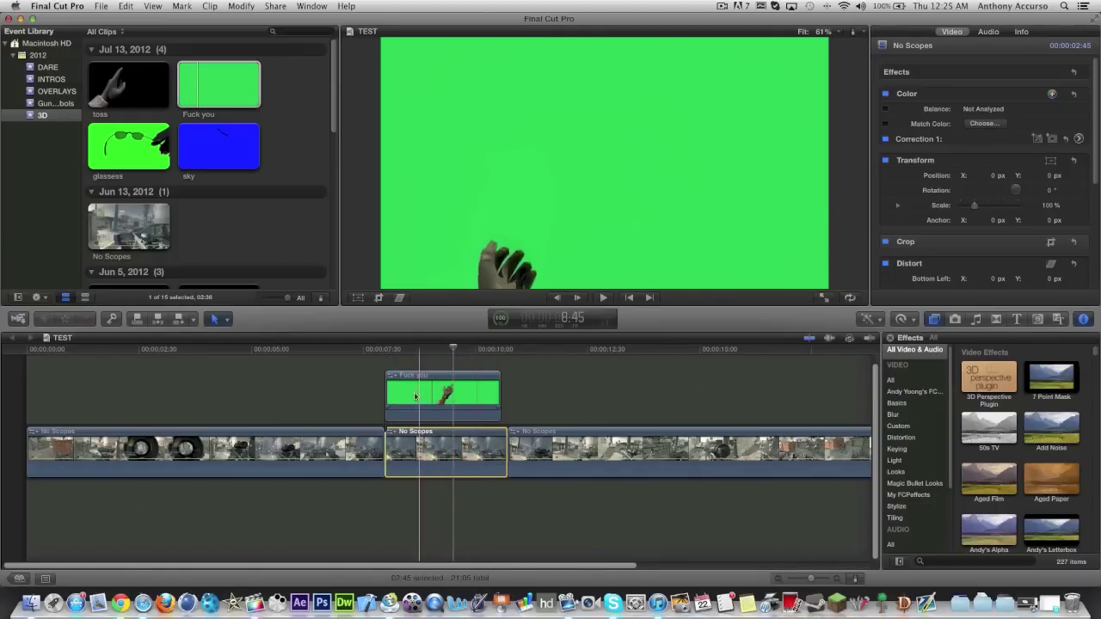
right_click(457, 373)
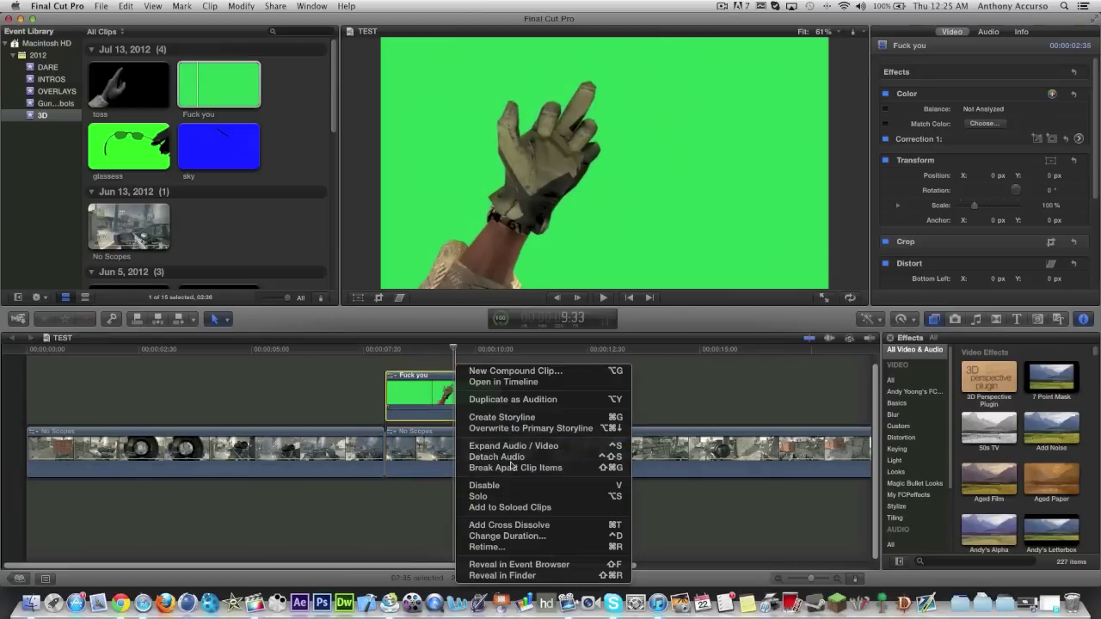
click(434, 393)
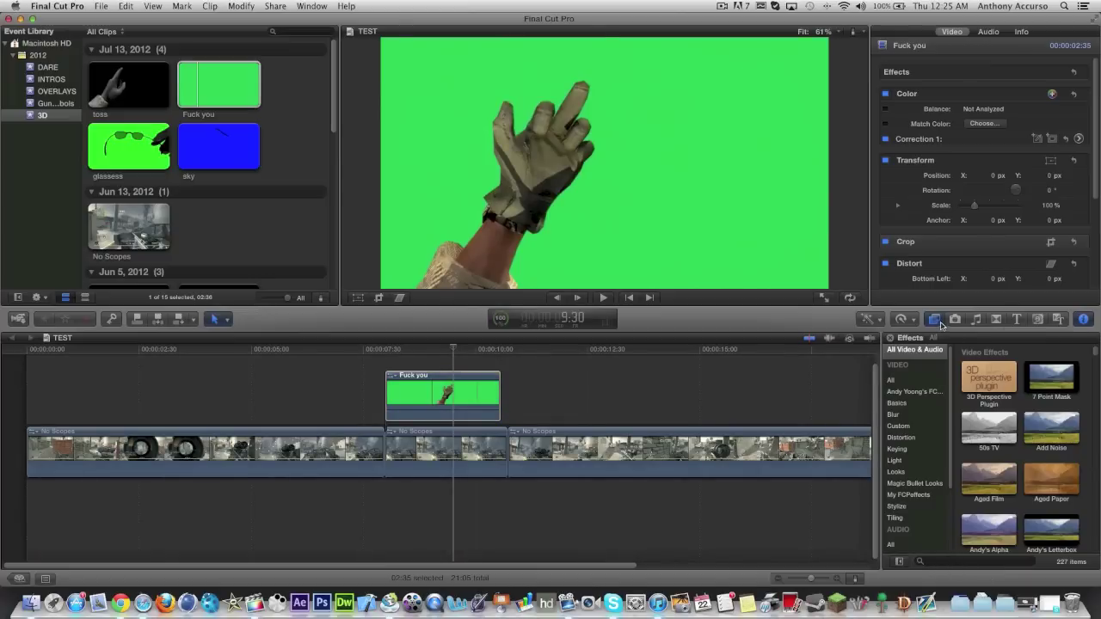
- Find the Keyer by searching 'keyer' and apply it to the green-screen hand clip, reviewing its settings
click(958, 562)
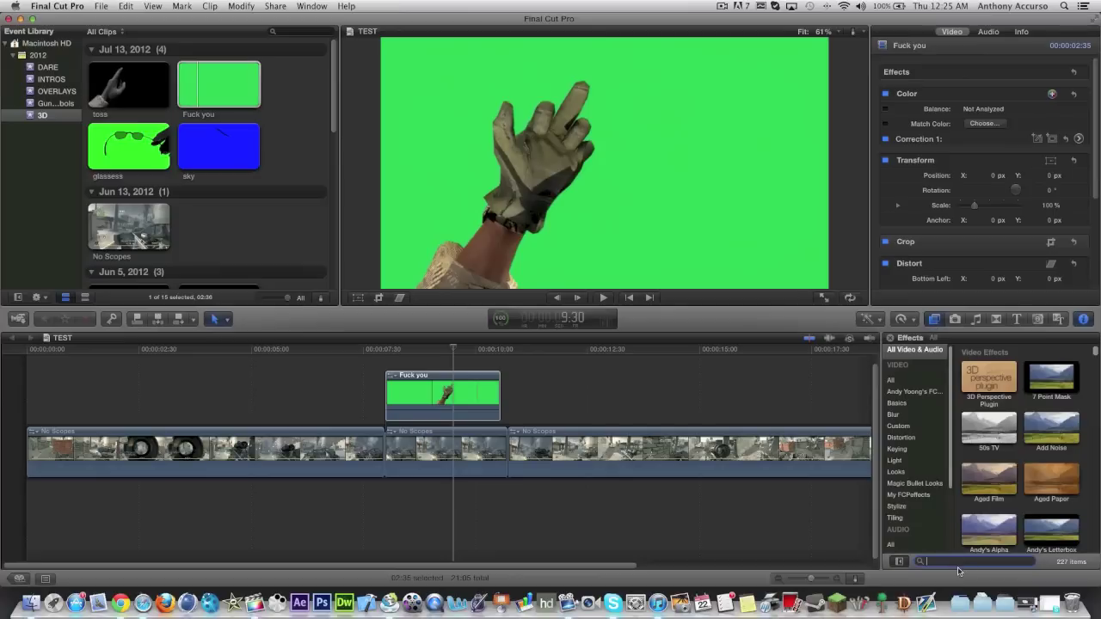
text(keyer)
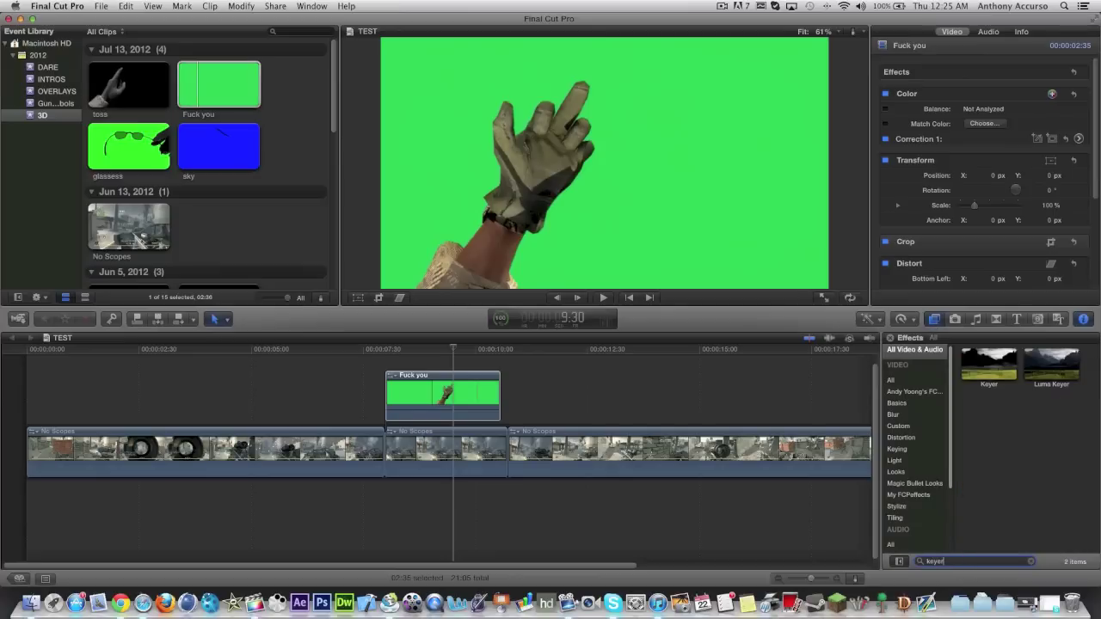
drag(1006, 357, 448, 401)
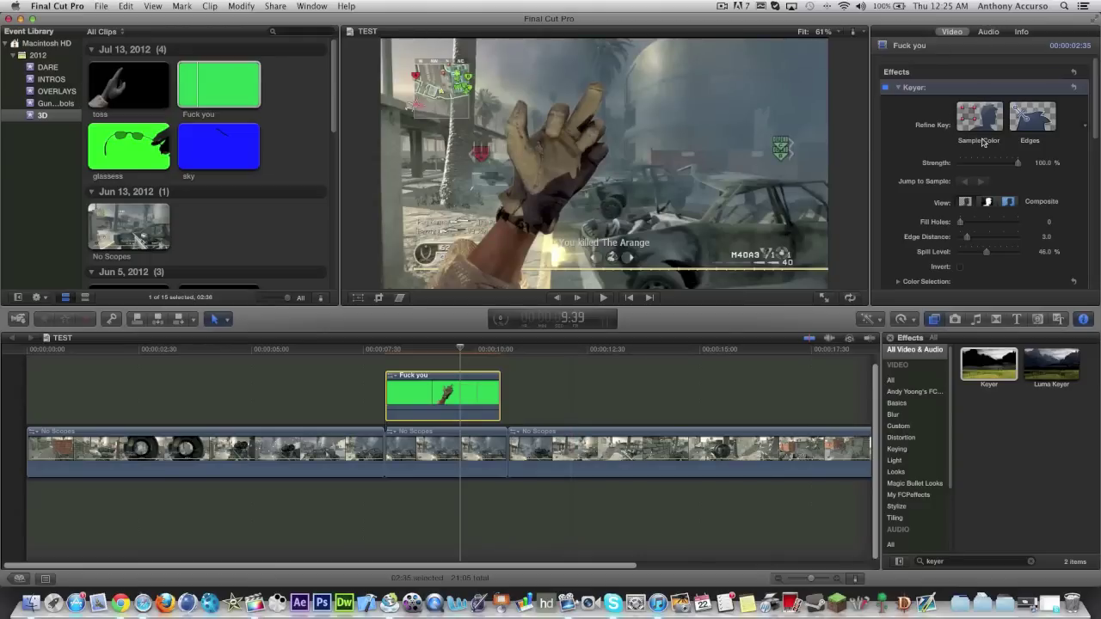
scroll(983, 142, down, 3)
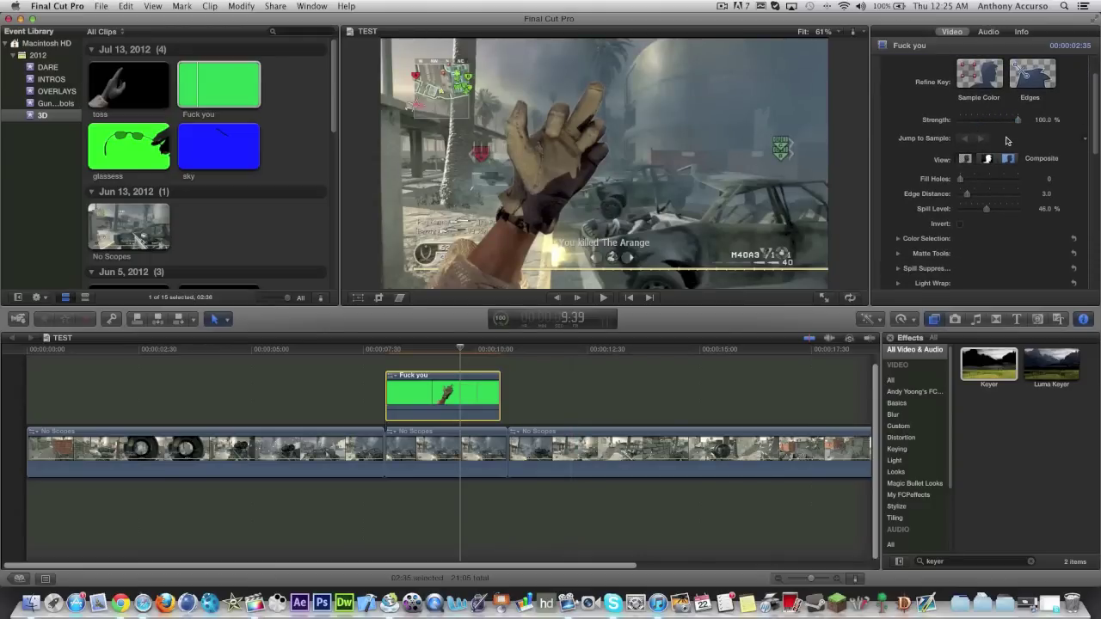
scroll(1014, 133, down, 6)
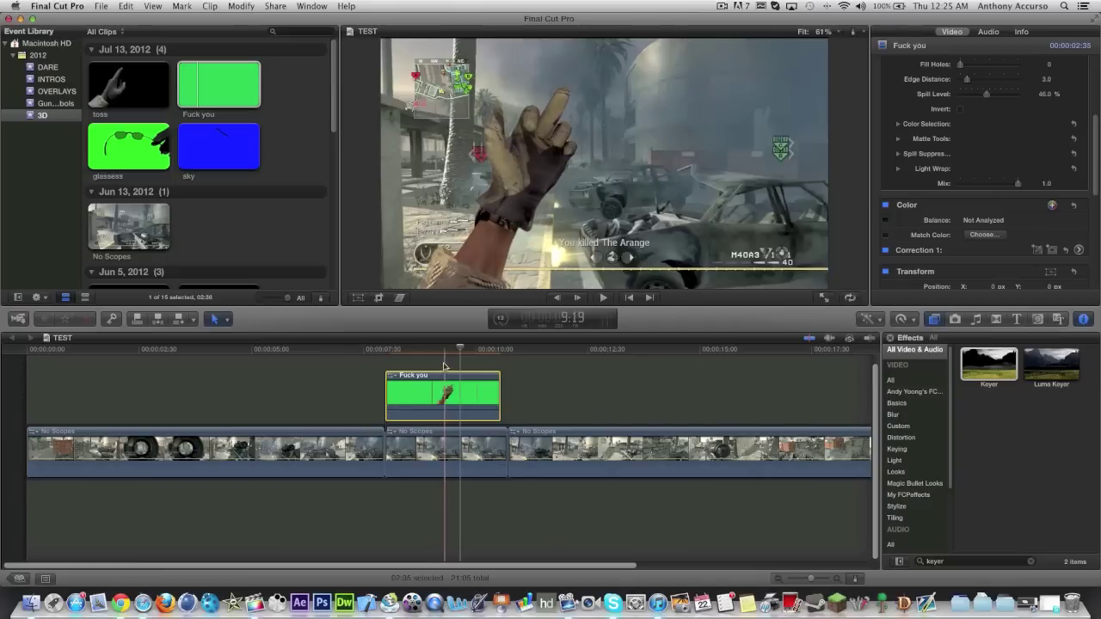
click(454, 430)
- Try a compound clip with Andy's Alpha applied, then undo it
right_click(454, 426)
click(506, 371)
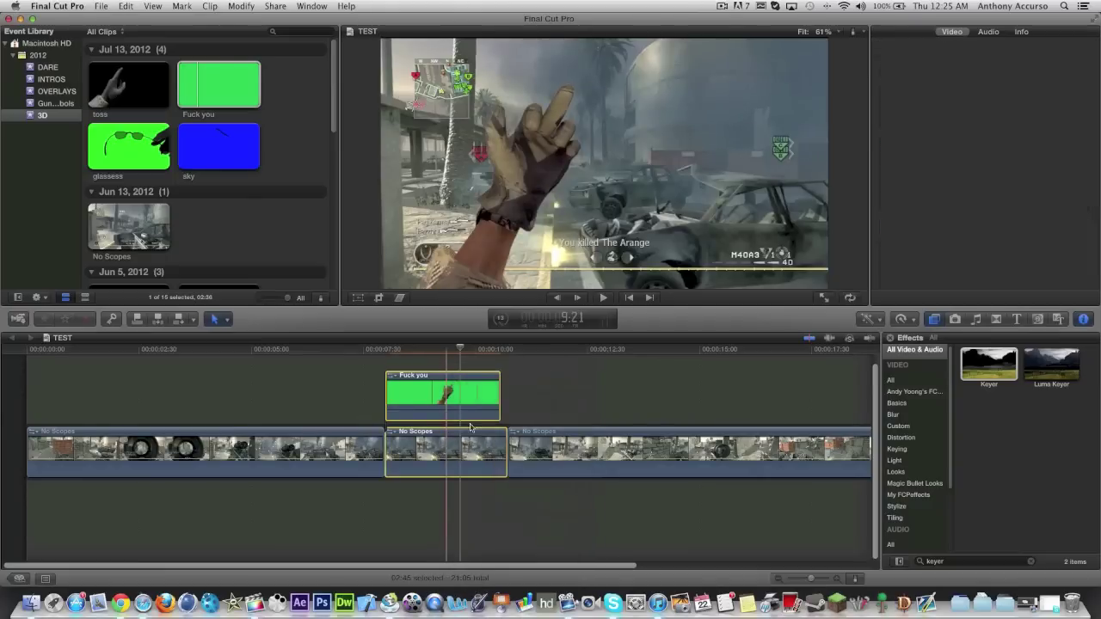
click(916, 393)
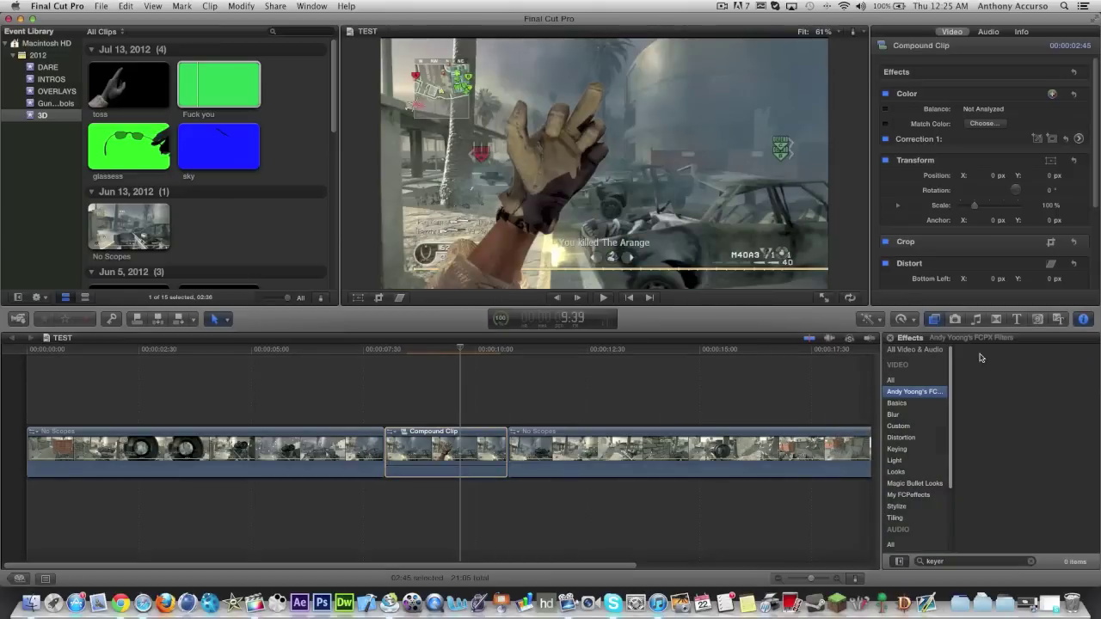
click(1033, 564)
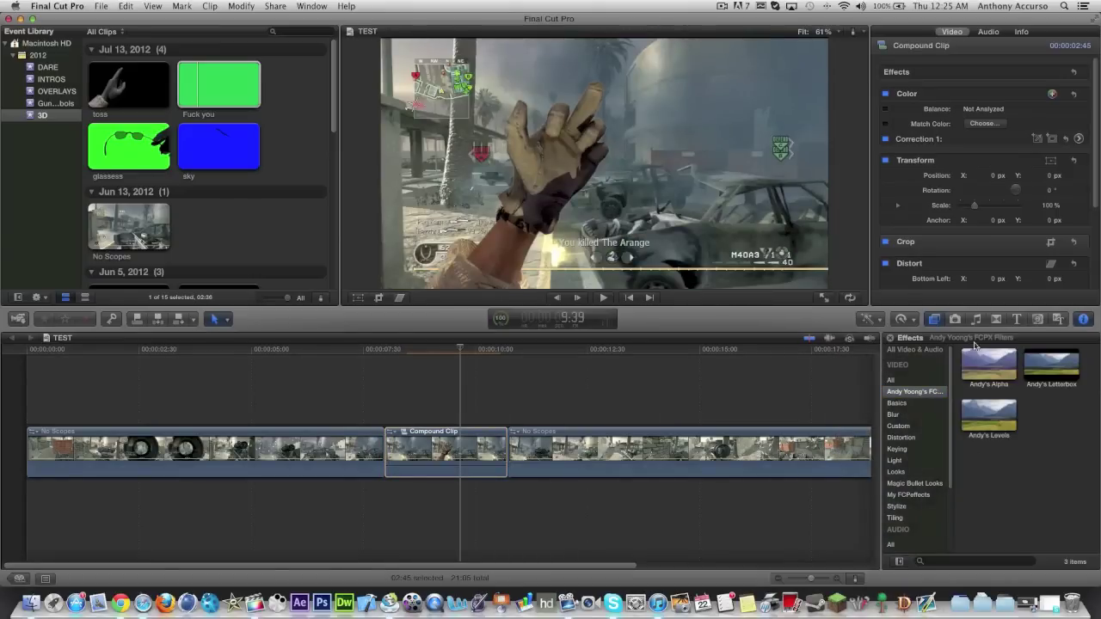
drag(989, 364, 423, 450)
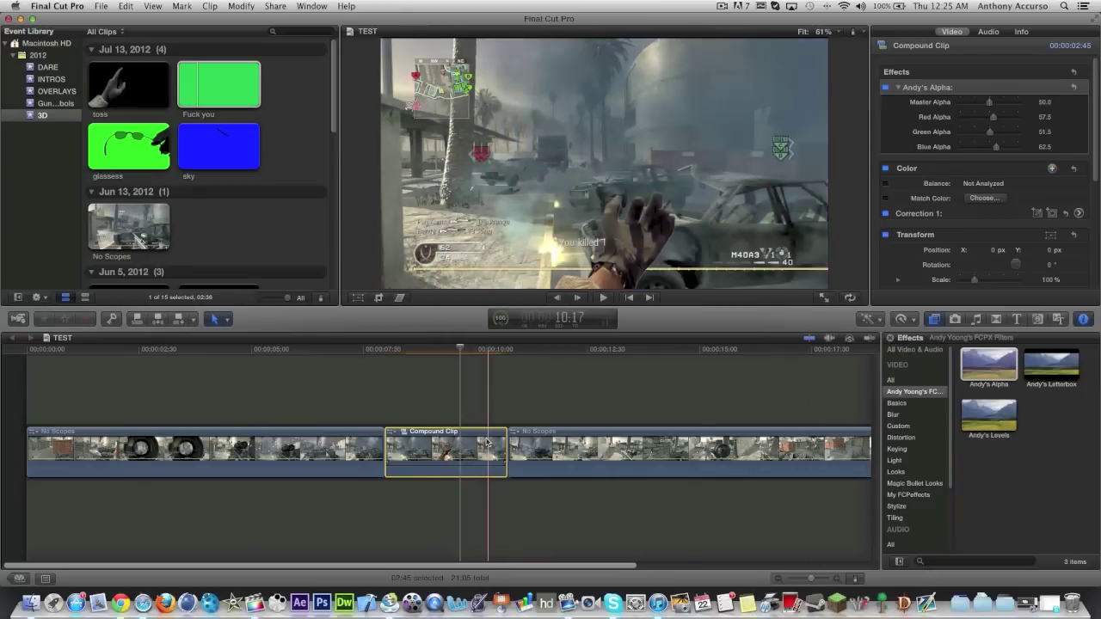
key(super+z)
key(super+z)
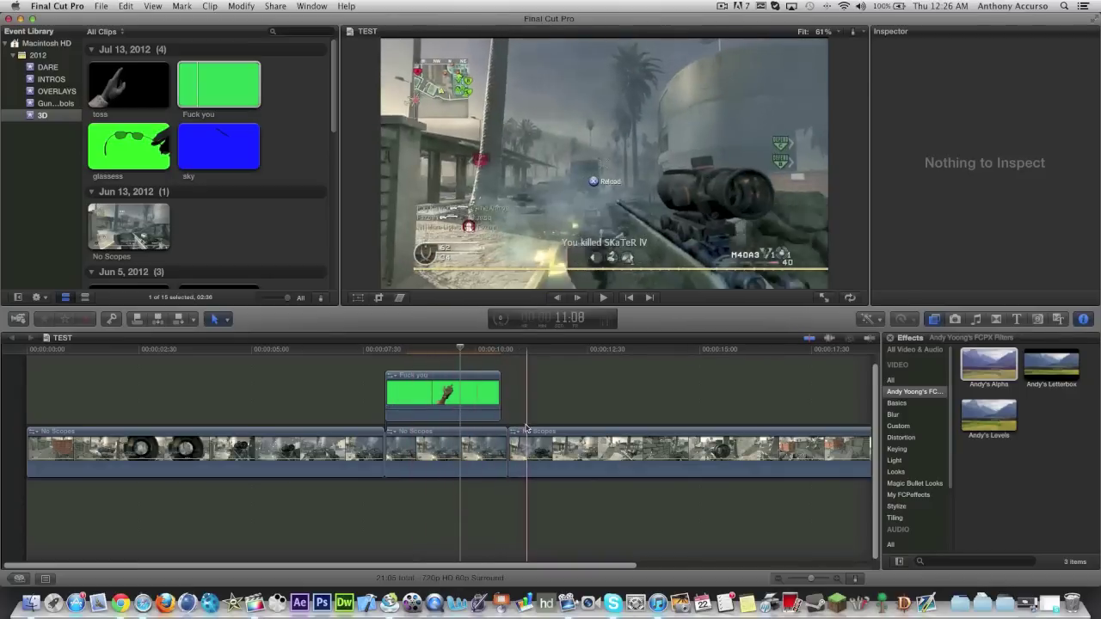
- Delete the green hand clip, connect the blue-screen sky clip with Q, and move it earlier
click(438, 394)
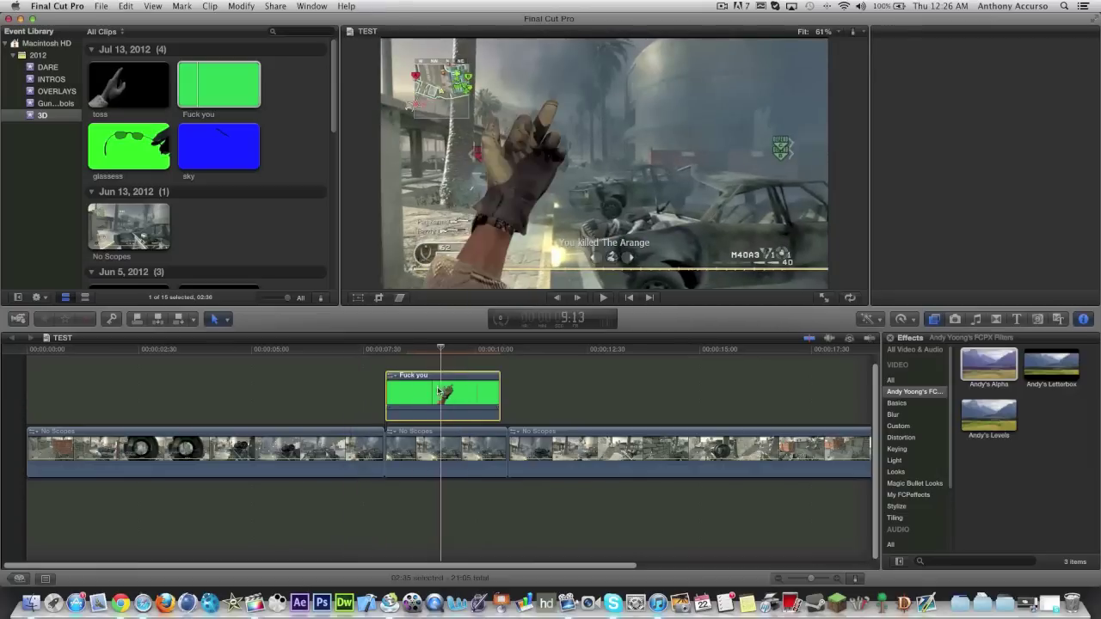
key(Delete)
click(206, 151)
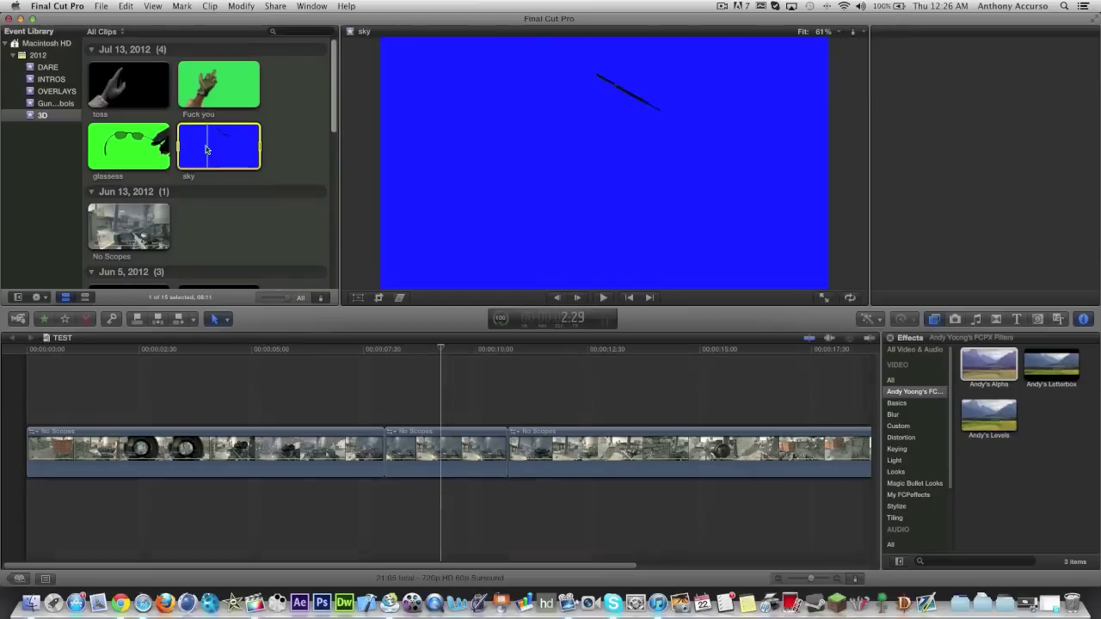
key(q)
drag(429, 404, 267, 401)
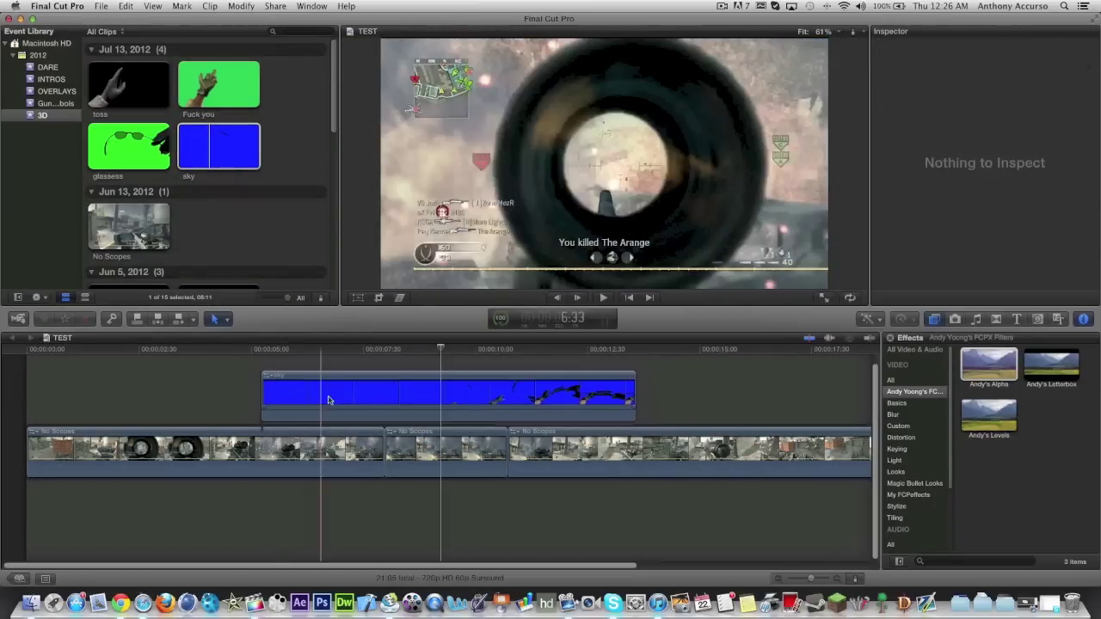
- Nudge the sky clip further left and apply the Keyer, found via 'keyer' under All, to it
drag(474, 394, 424, 394)
click(429, 508)
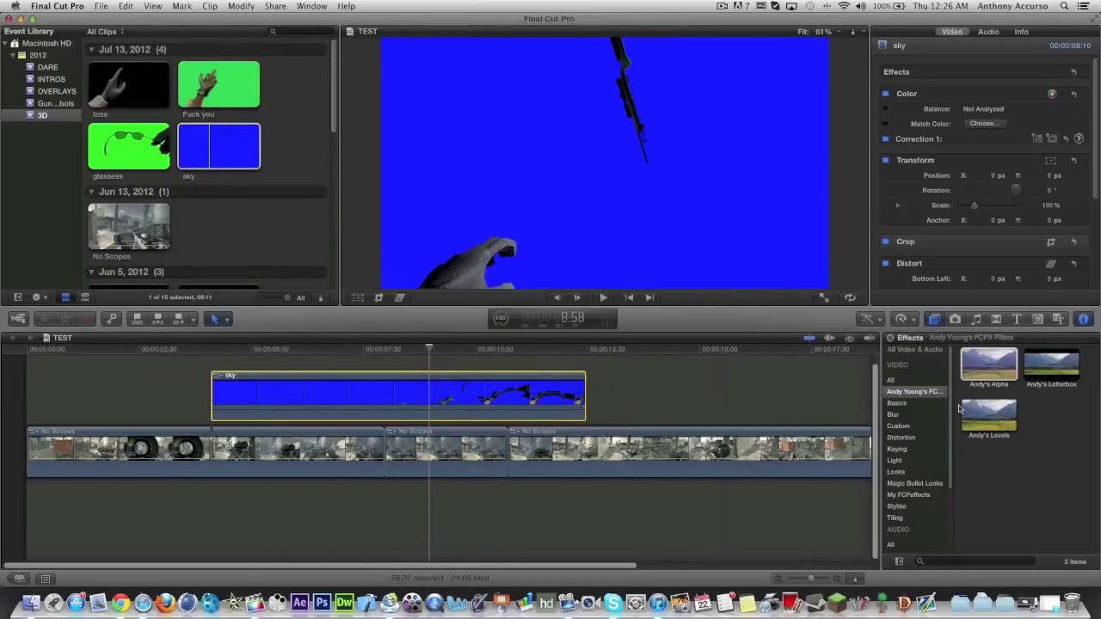
click(941, 563)
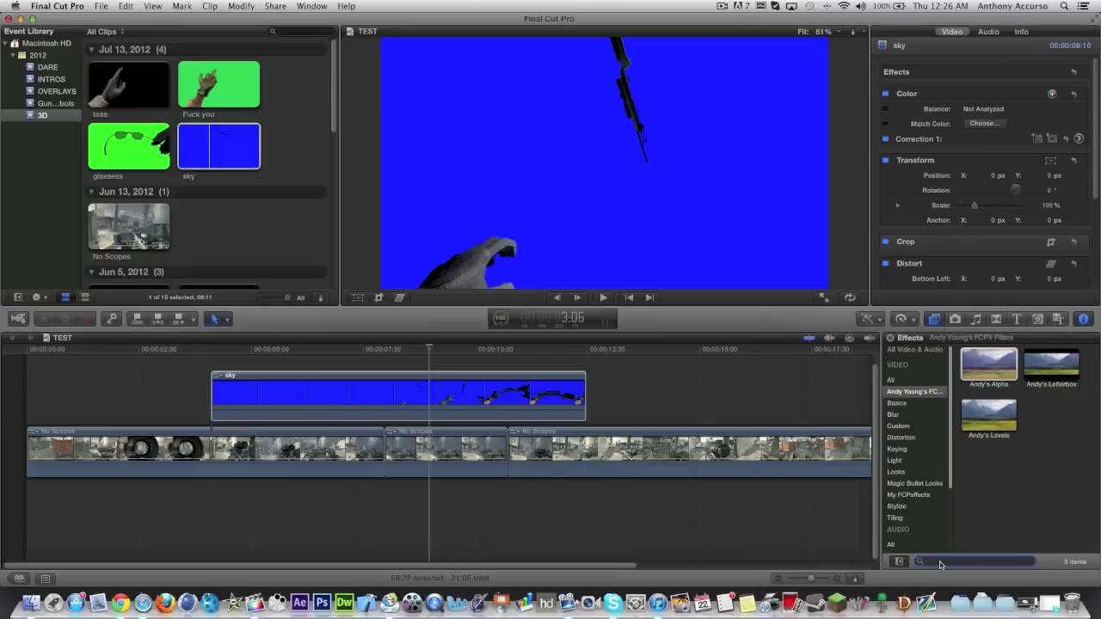
text(keyer)
click(892, 381)
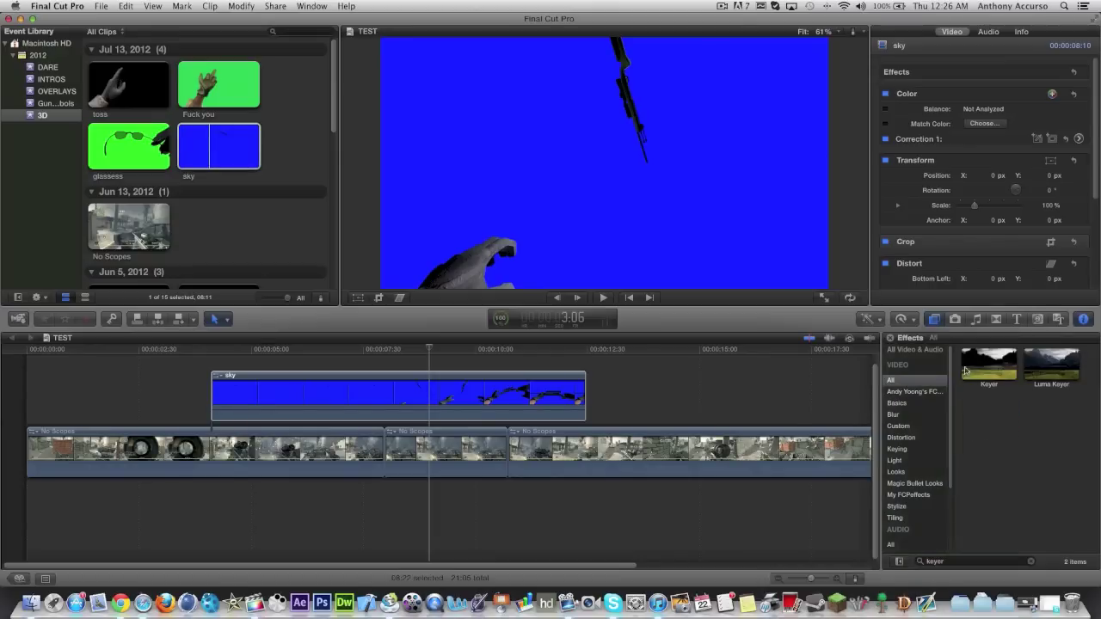
drag(989, 363, 525, 400)
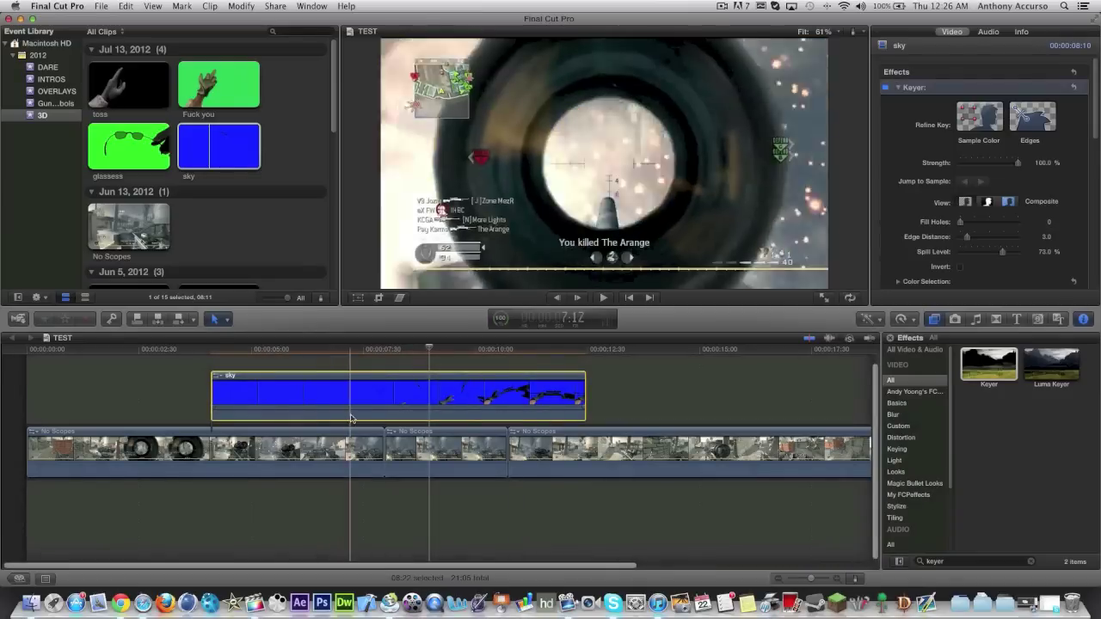
click(422, 415)
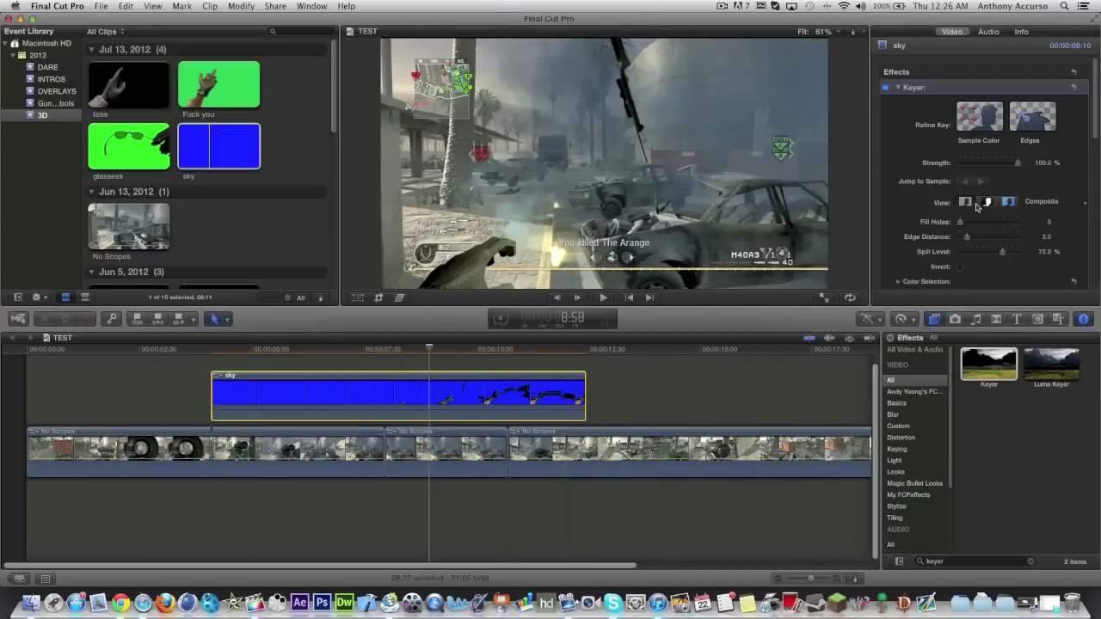
- Show the sky Keyer as a matte, then apply a Keyer to the last No Scopes clip in Matte view
click(987, 203)
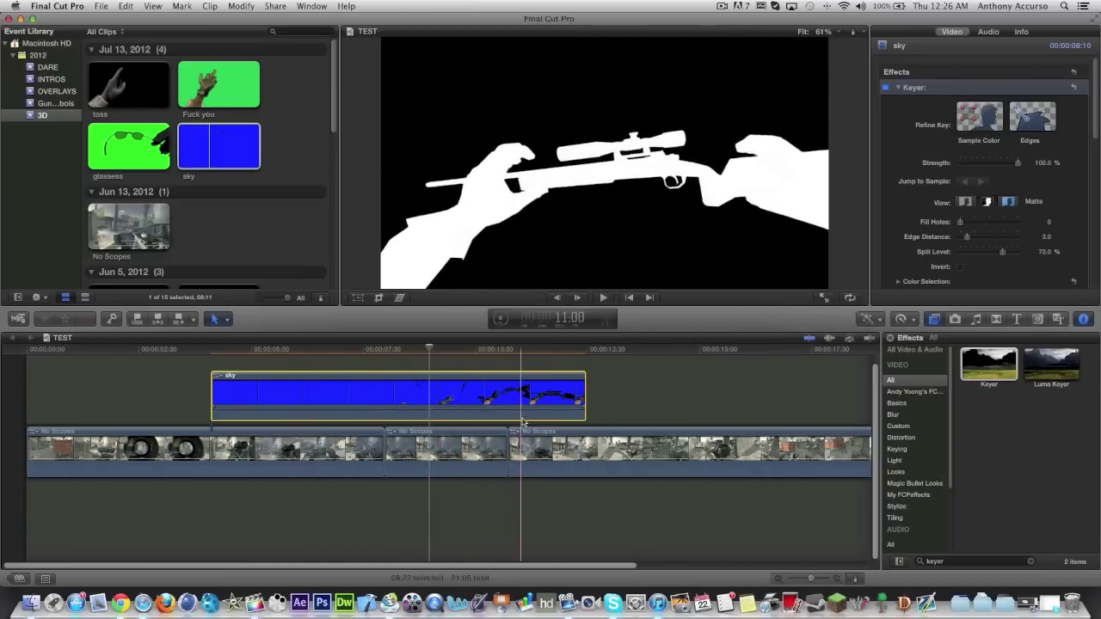
click(618, 451)
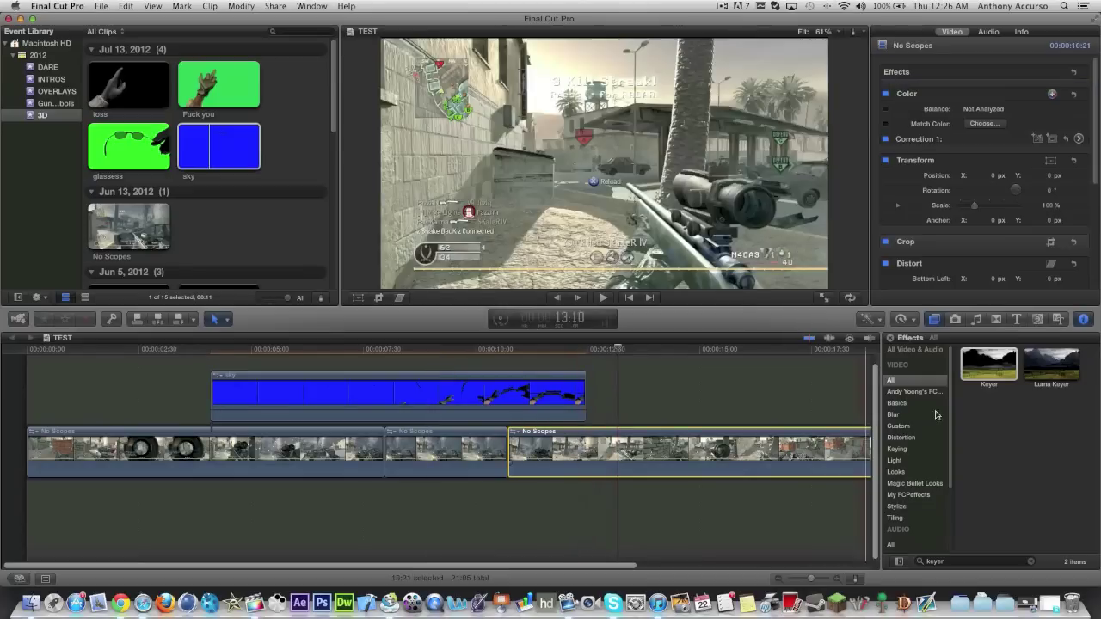
double_click(989, 363)
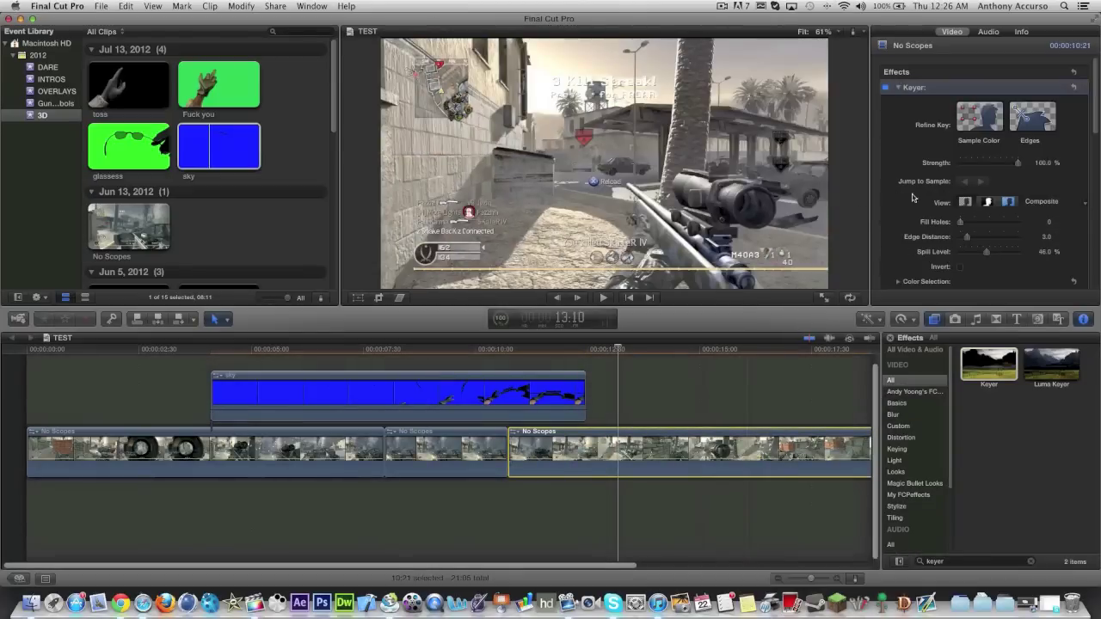
click(989, 203)
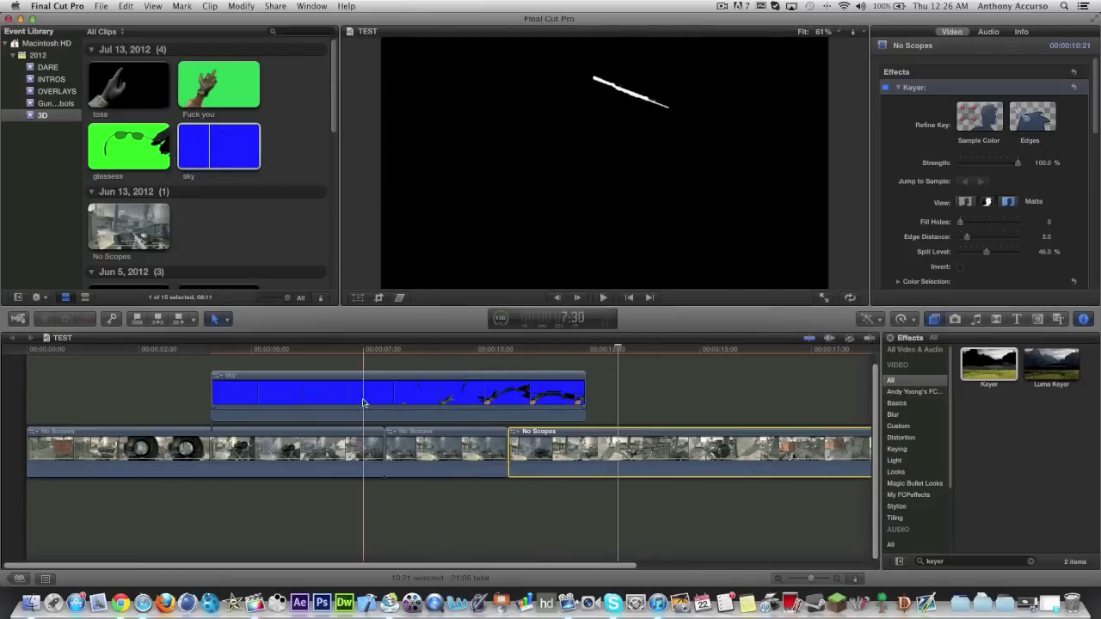
scroll(221, 257, down, 3)
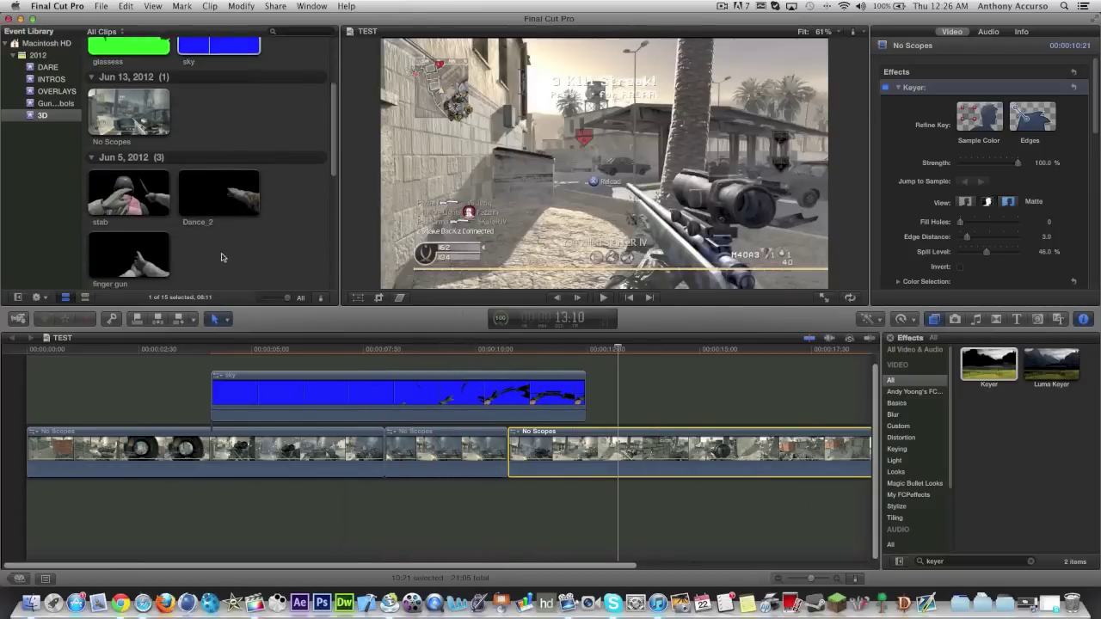
scroll(222, 257, down, 1)
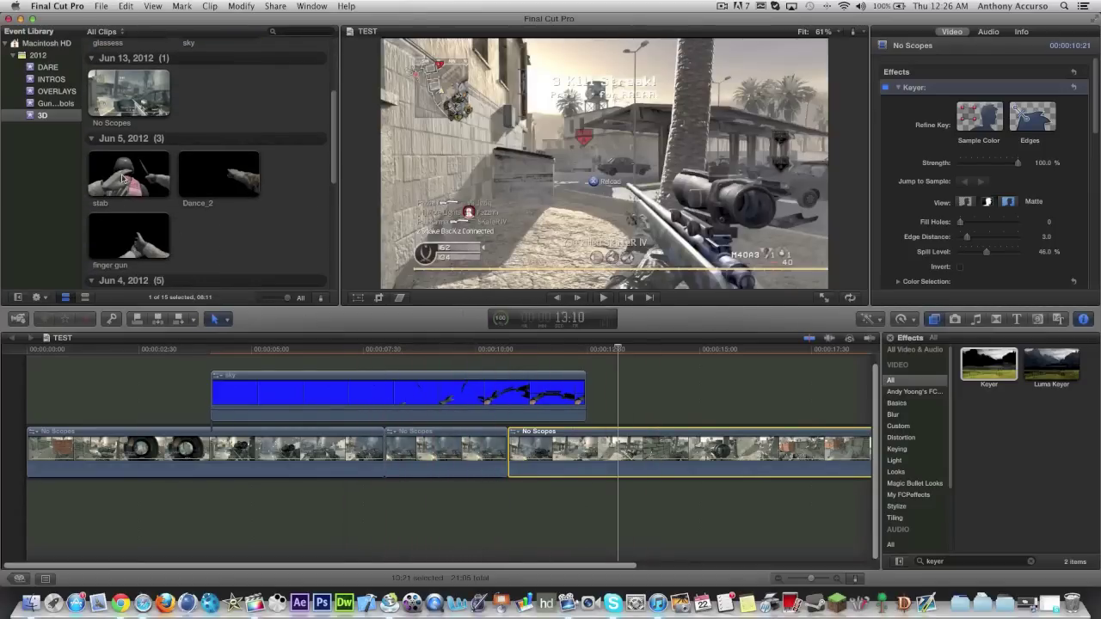
- Connect the stab clip above the gameplay, apply the Keyer, and set its View to Matte
click(120, 179)
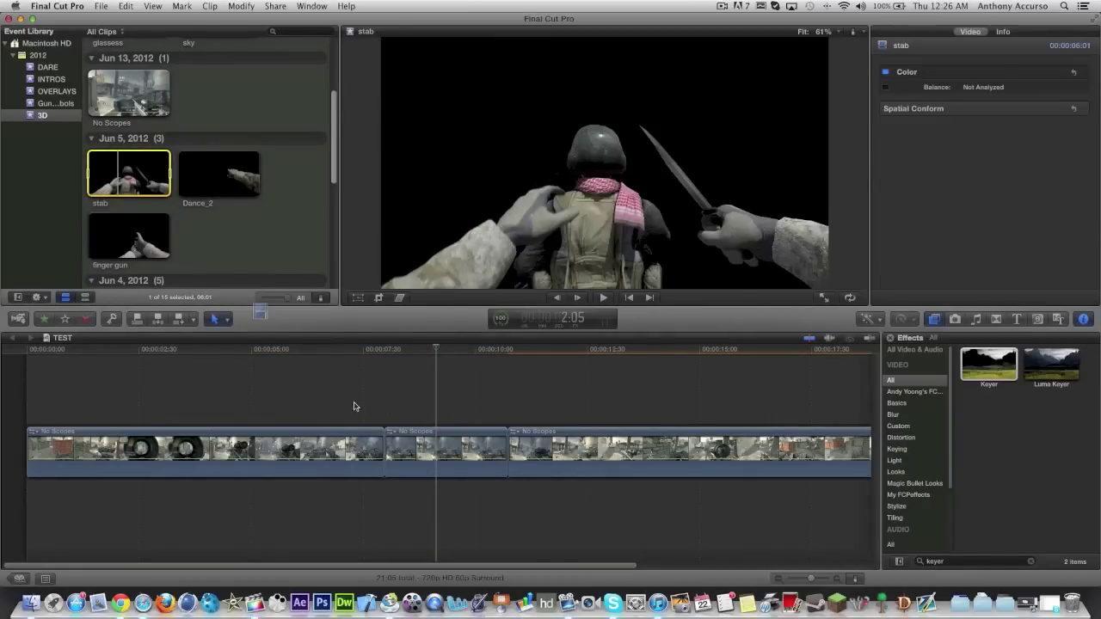
click(122, 167)
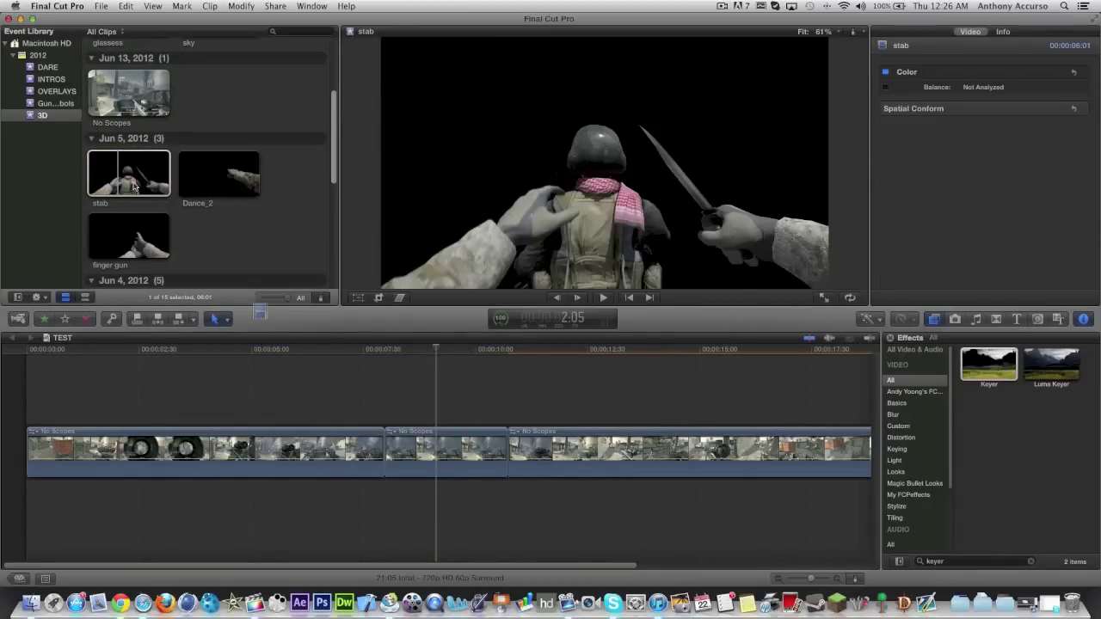
drag(134, 187, 421, 393)
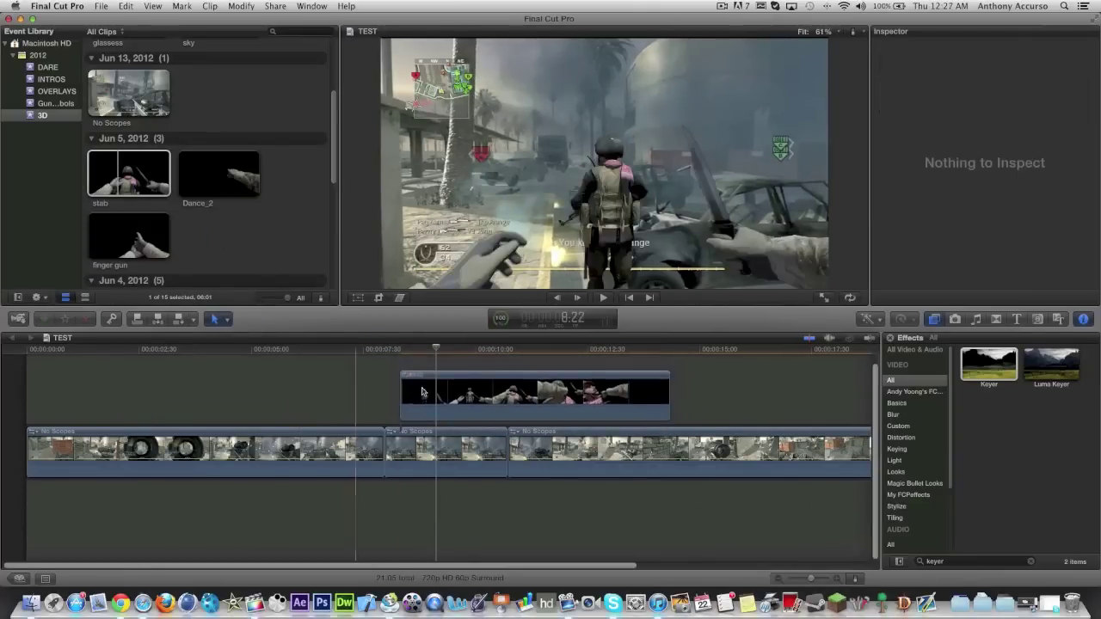
click(510, 404)
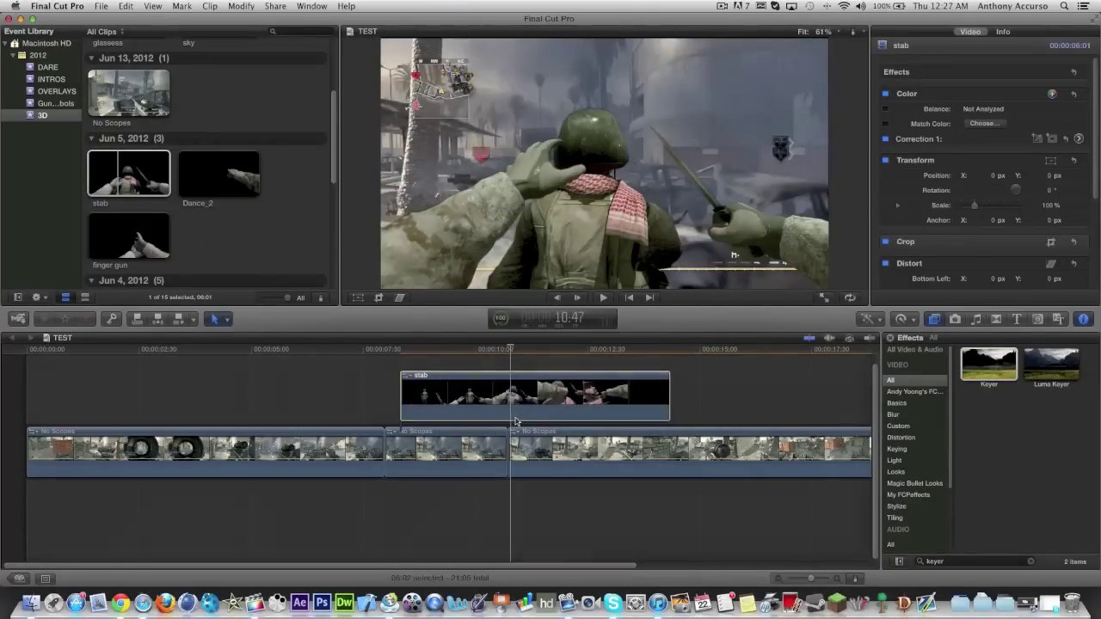
drag(523, 419, 523, 420)
click(985, 202)
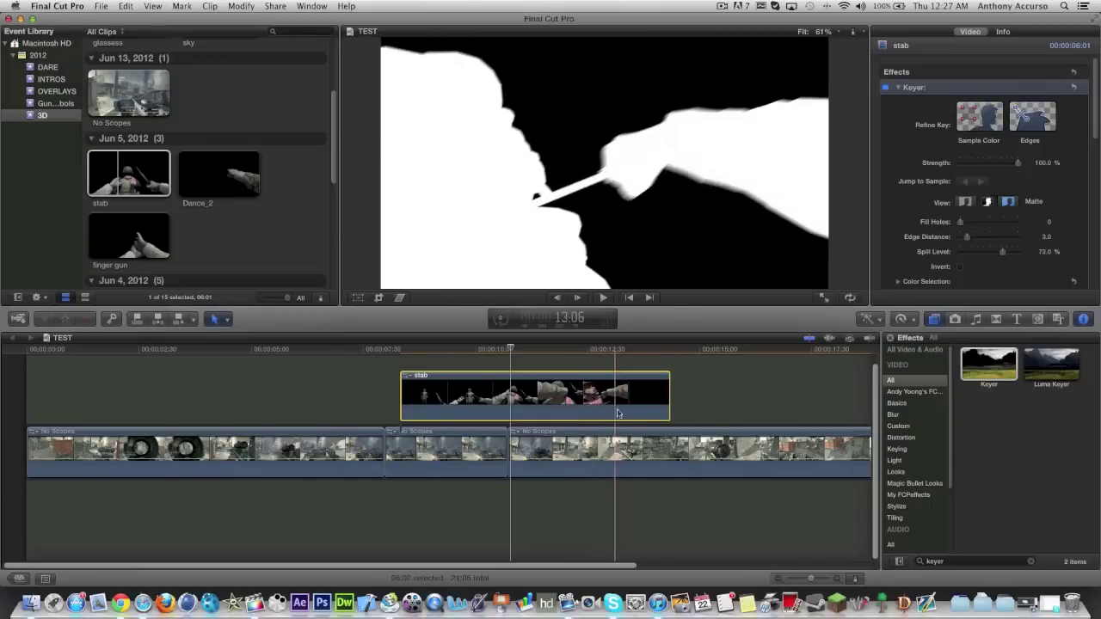
- Reconnect the stab clip above the middle No Scopes clip, preview it, then delete it again
key(Delete)
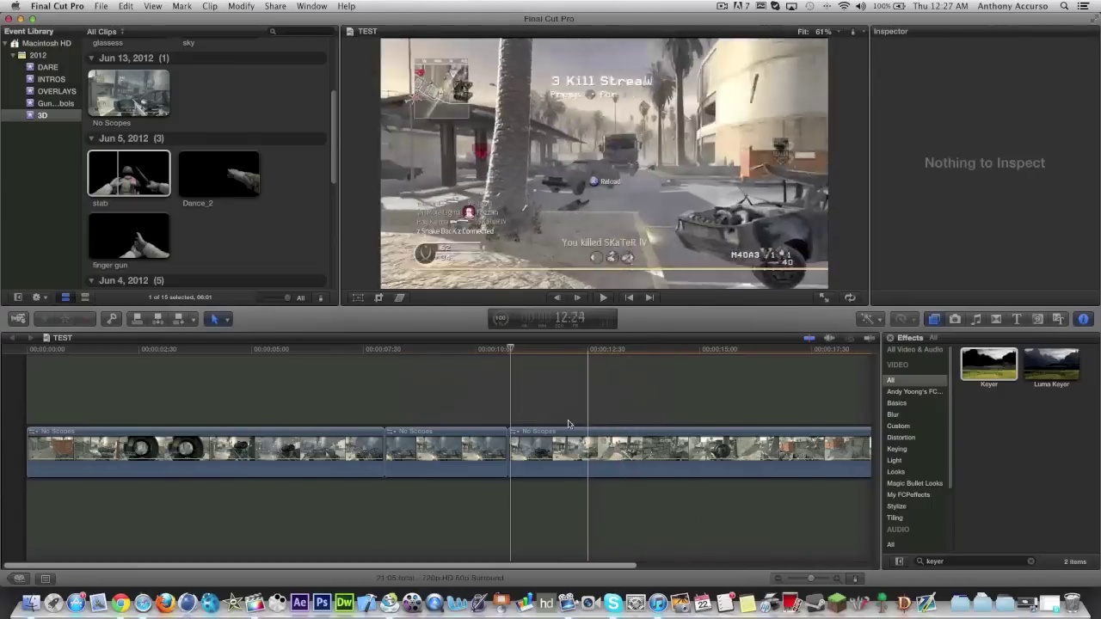
click(424, 447)
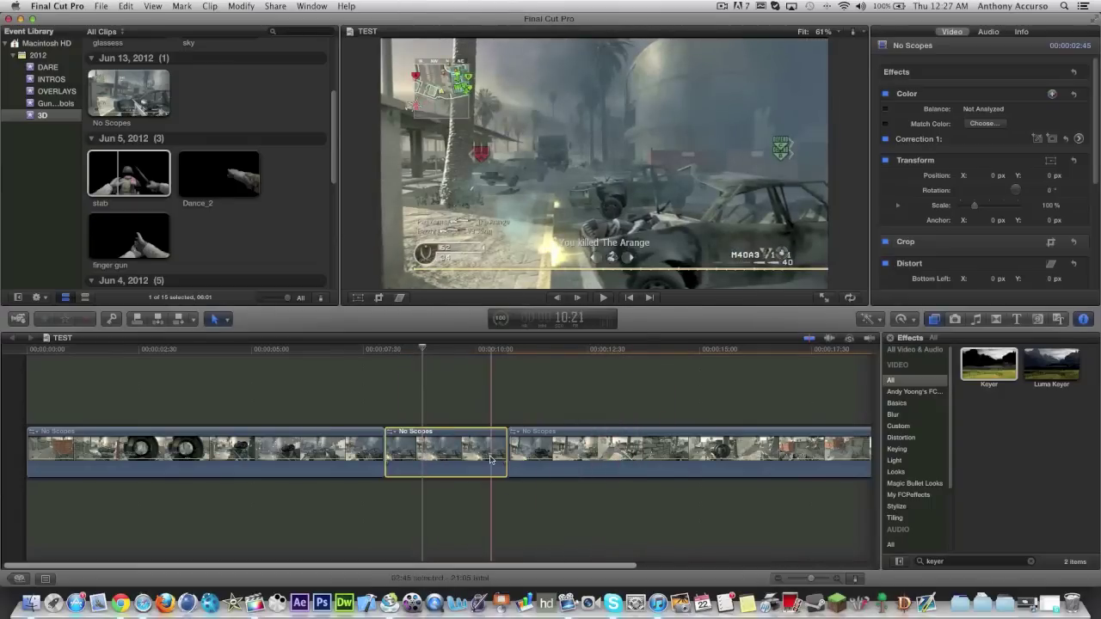
drag(118, 179, 386, 387)
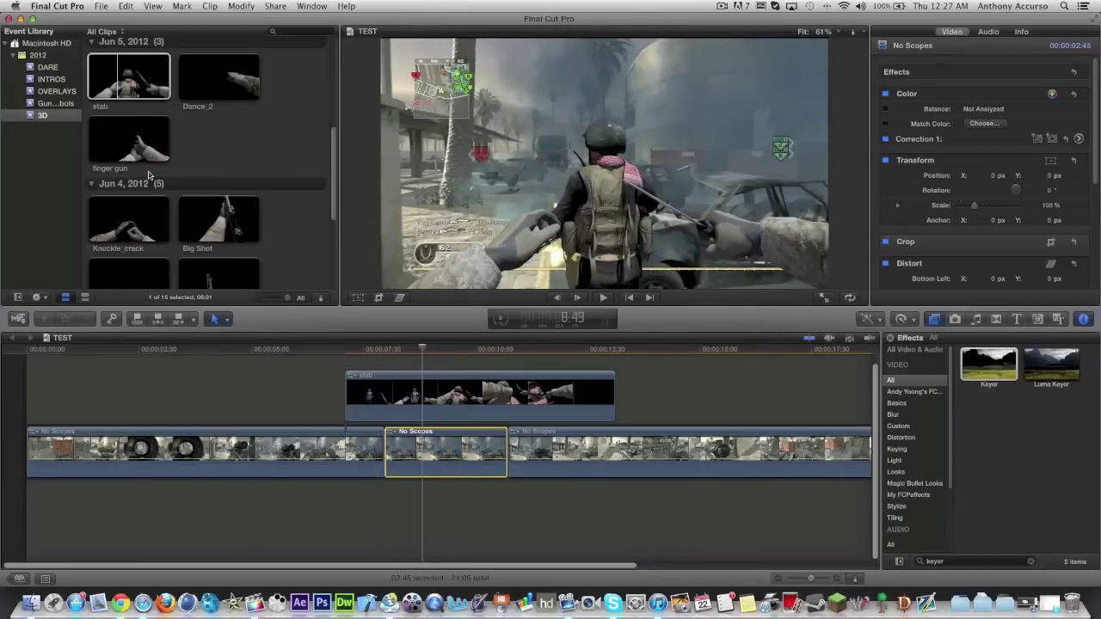
click(138, 84)
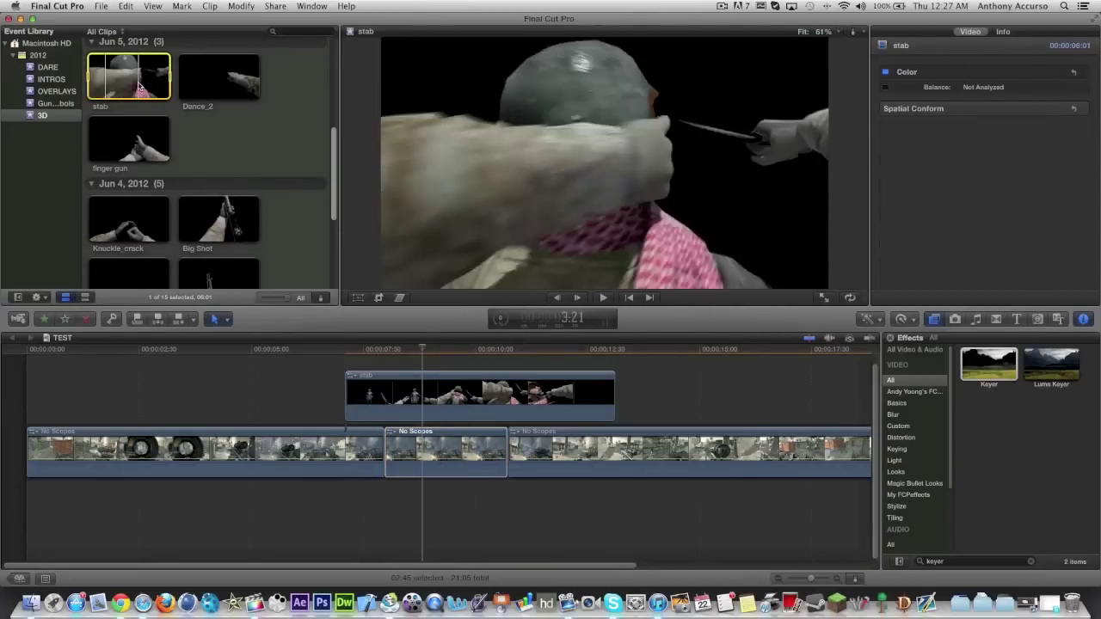
key(space)
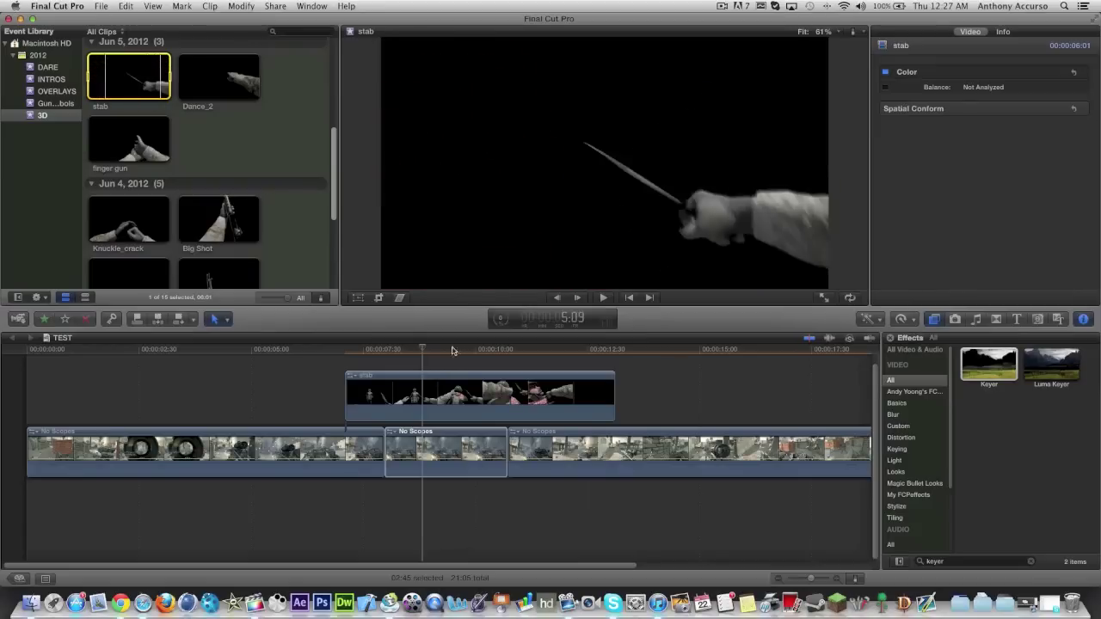
click(451, 396)
key(Delete)
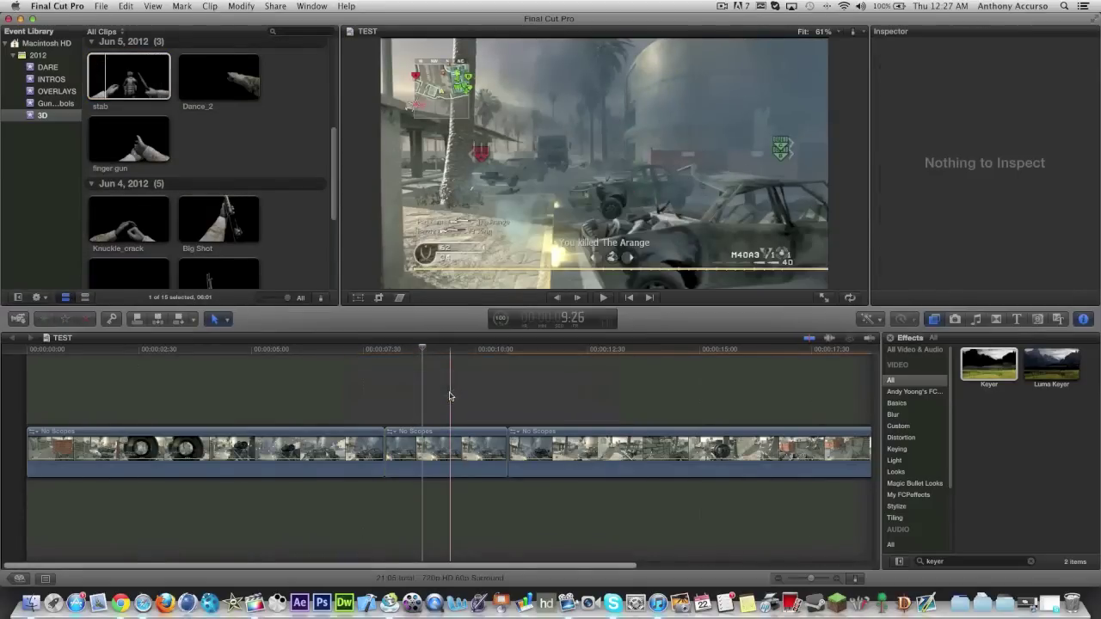
- Preview the Big Shot clip, then connect C4_hands above the gameplay clips
click(213, 220)
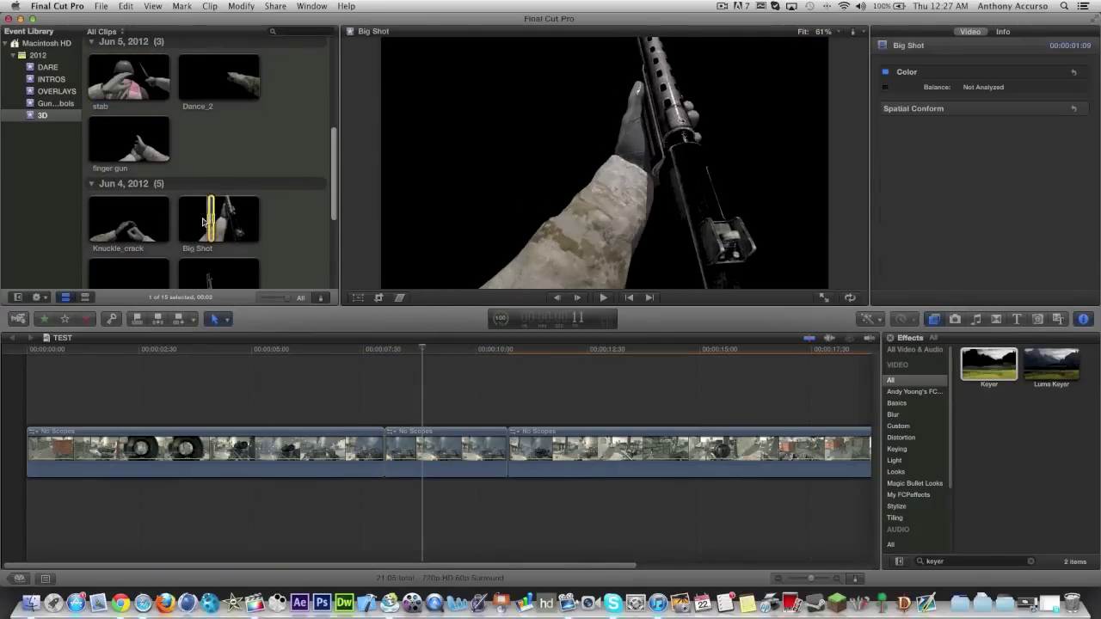
click(232, 223)
scroll(232, 224, down, 5)
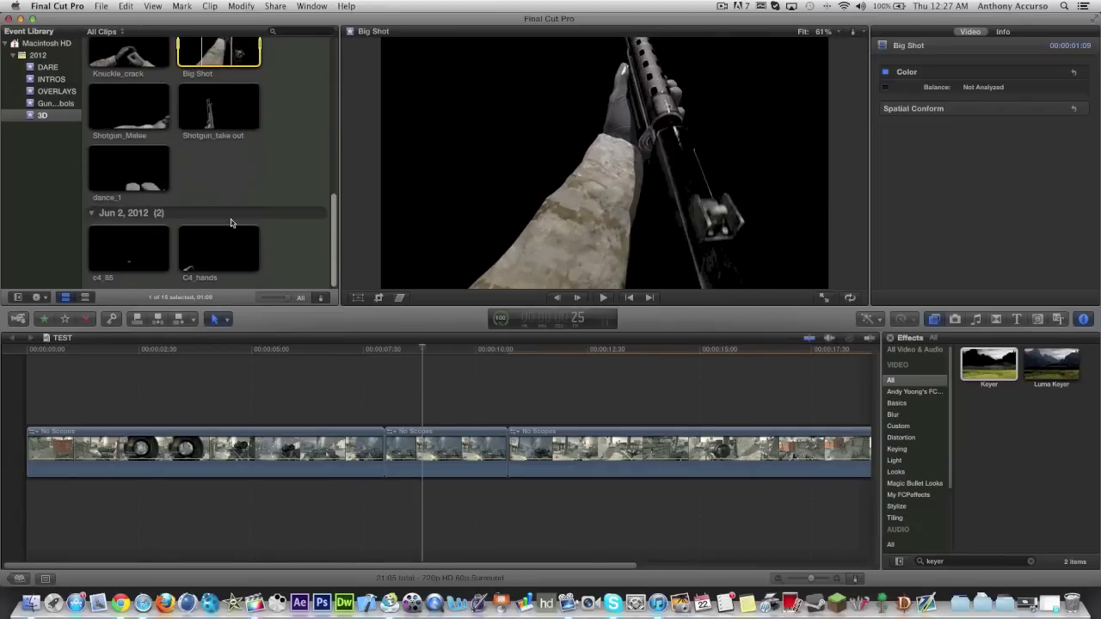
click(206, 266)
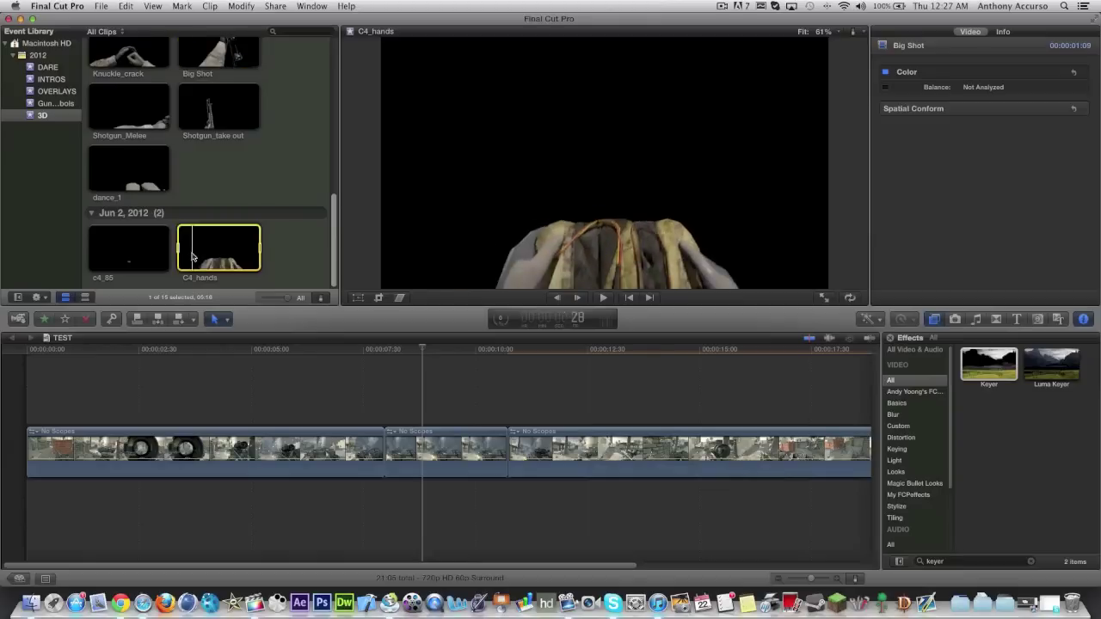
drag(206, 267, 411, 397)
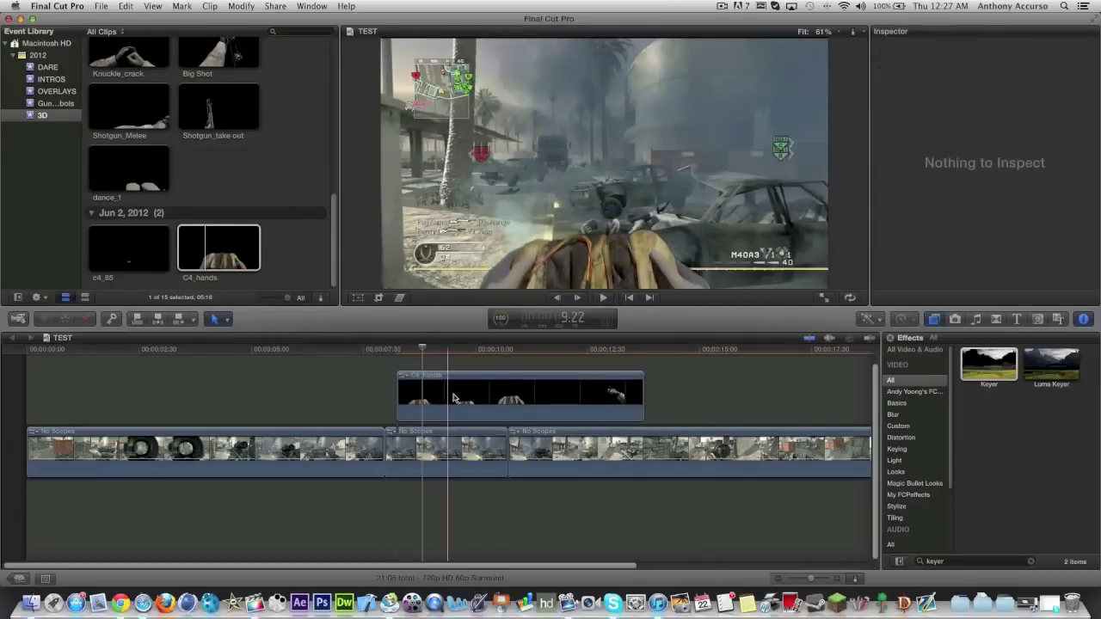
- Open the C4_hands Compositing Blend Mode list and close it, leaving it at Normal
click(445, 396)
scroll(972, 235, down, 4)
scroll(974, 237, down, 1)
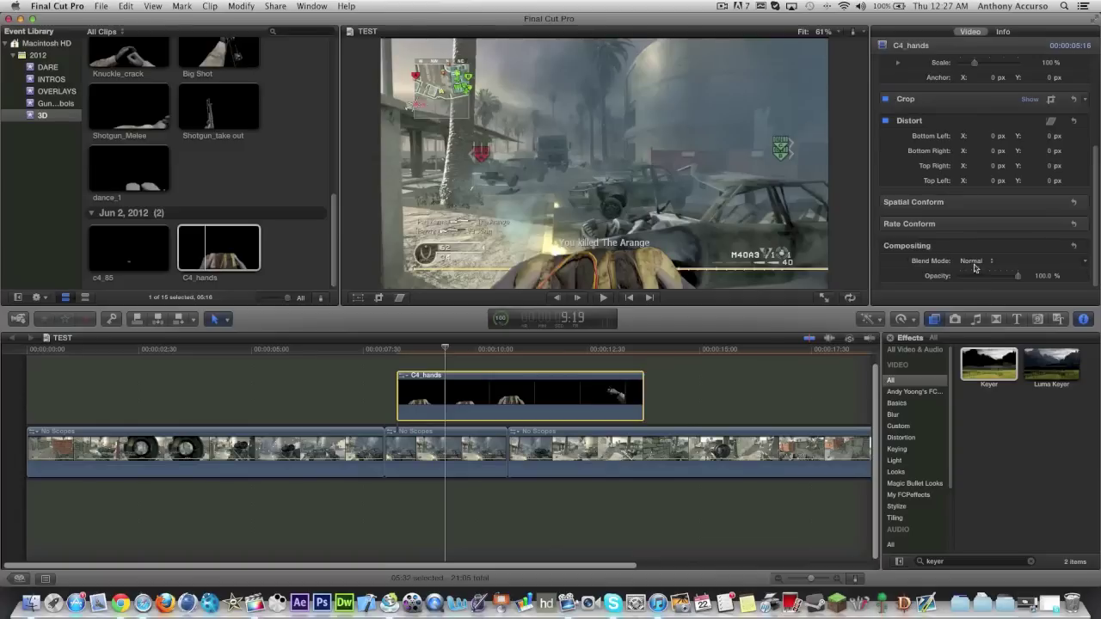
click(972, 261)
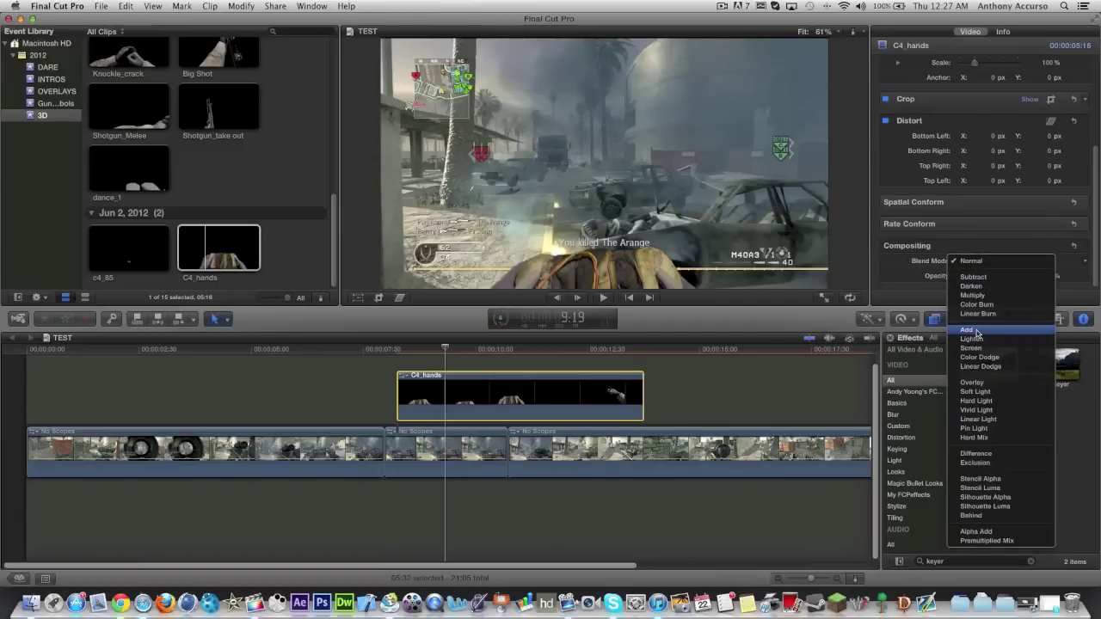
click(515, 355)
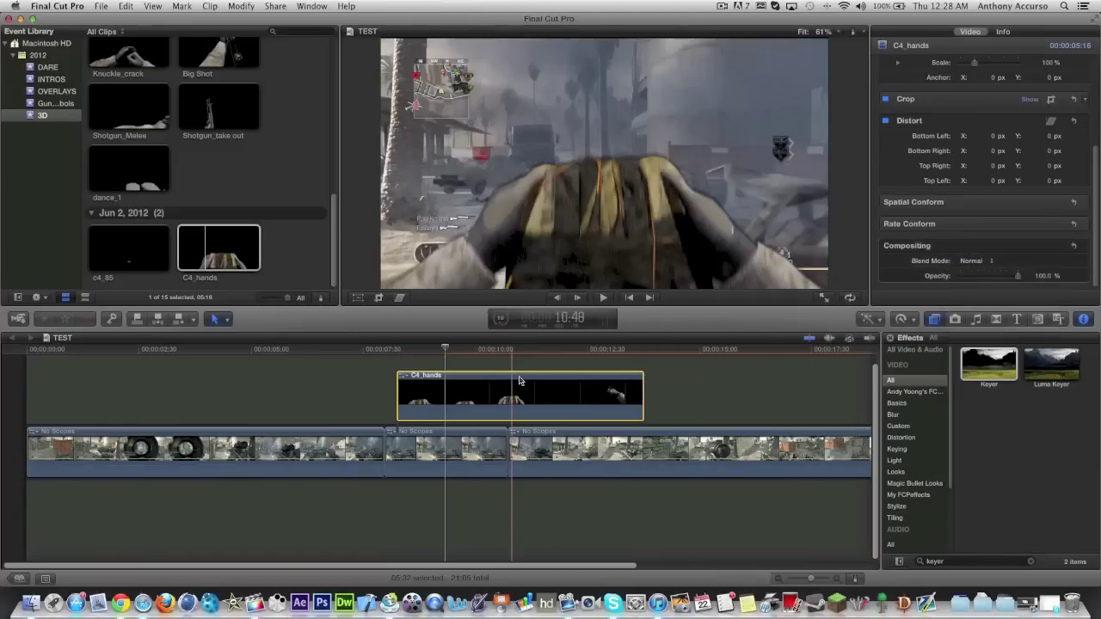
click(464, 400)
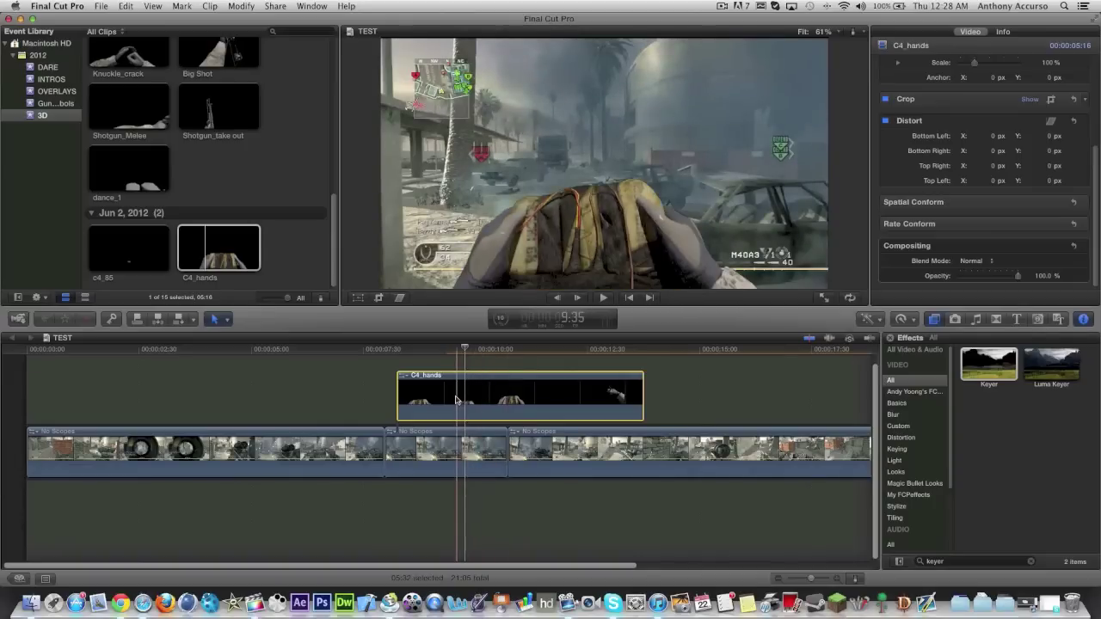
- Delete the C4_hands overlay clip from the TEST timeline
key(Delete)
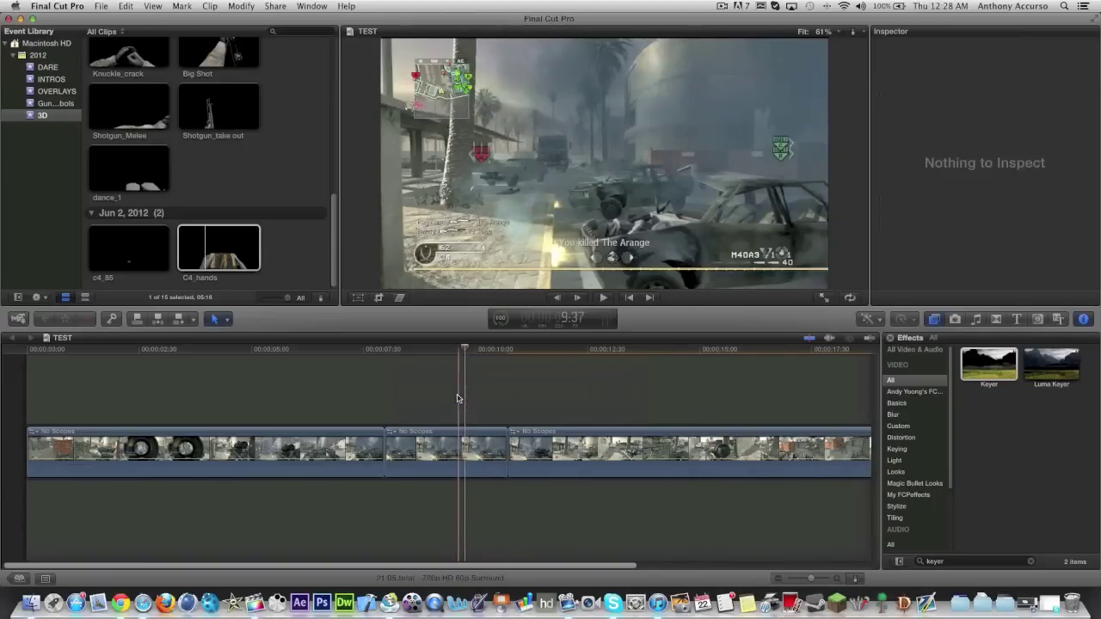
scroll(266, 194, up, 10)
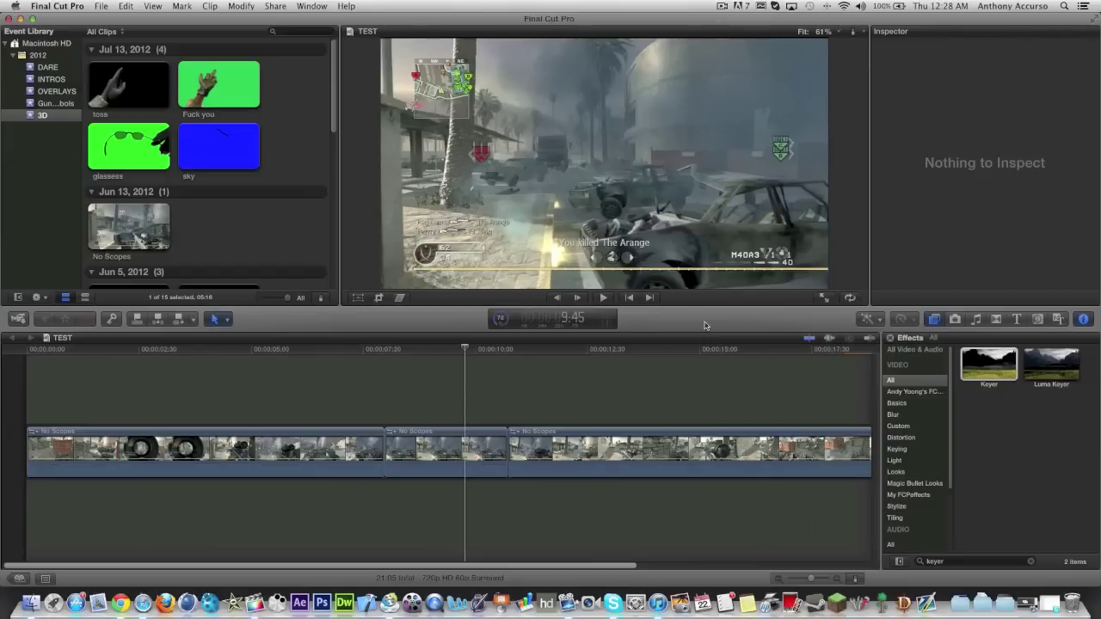
scroll(738, 551, right, 5)
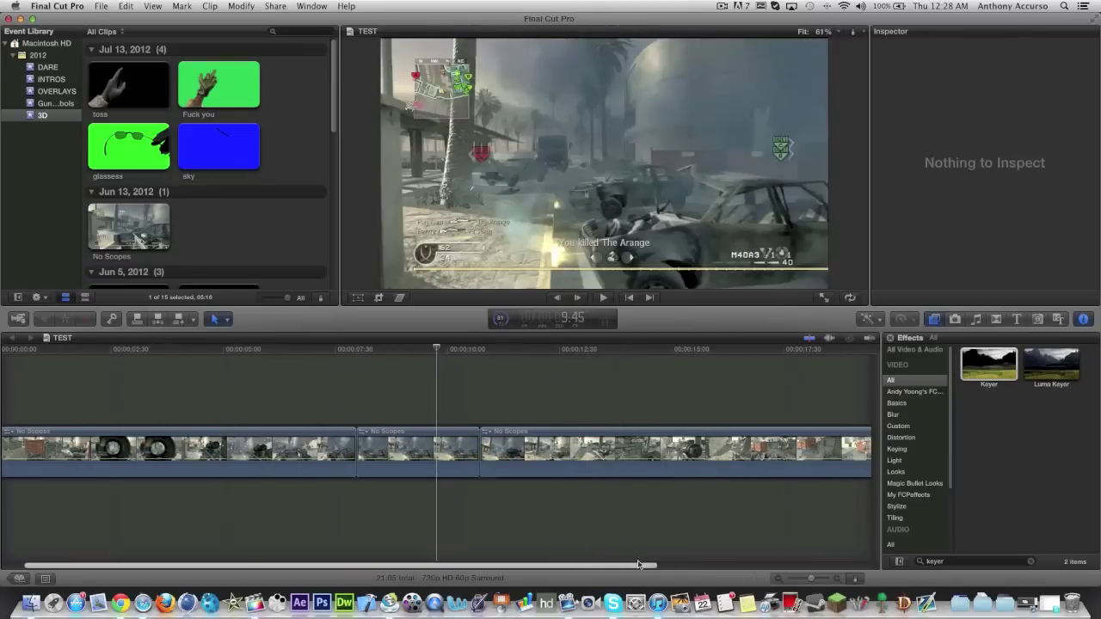
scroll(737, 551, left, 5)
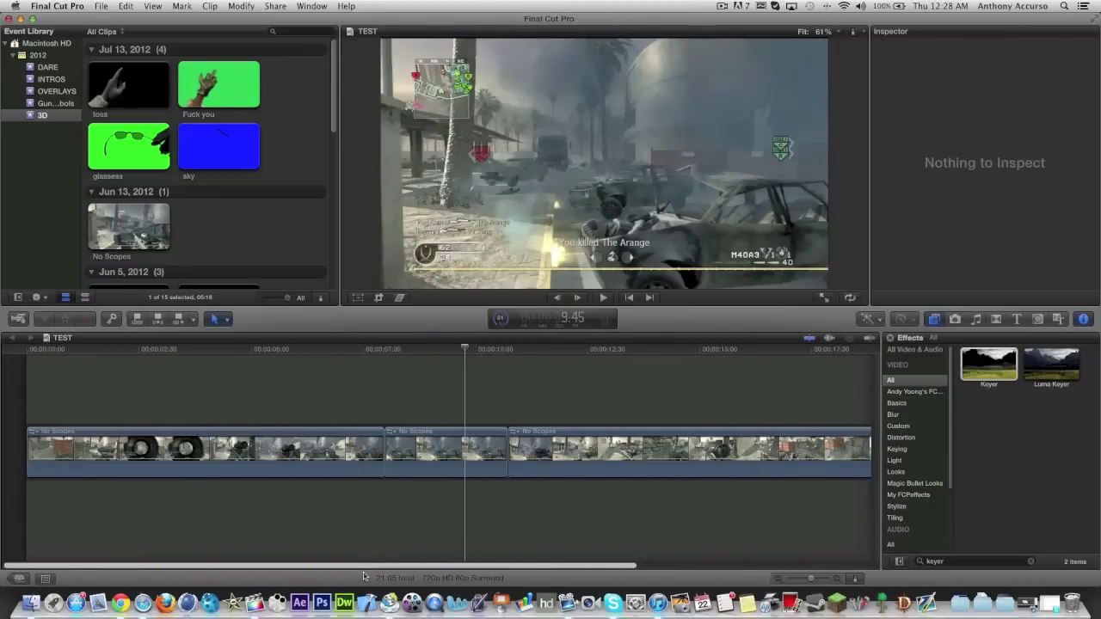
scroll(639, 531, down, 3)
scroll(678, 536, up, 3)
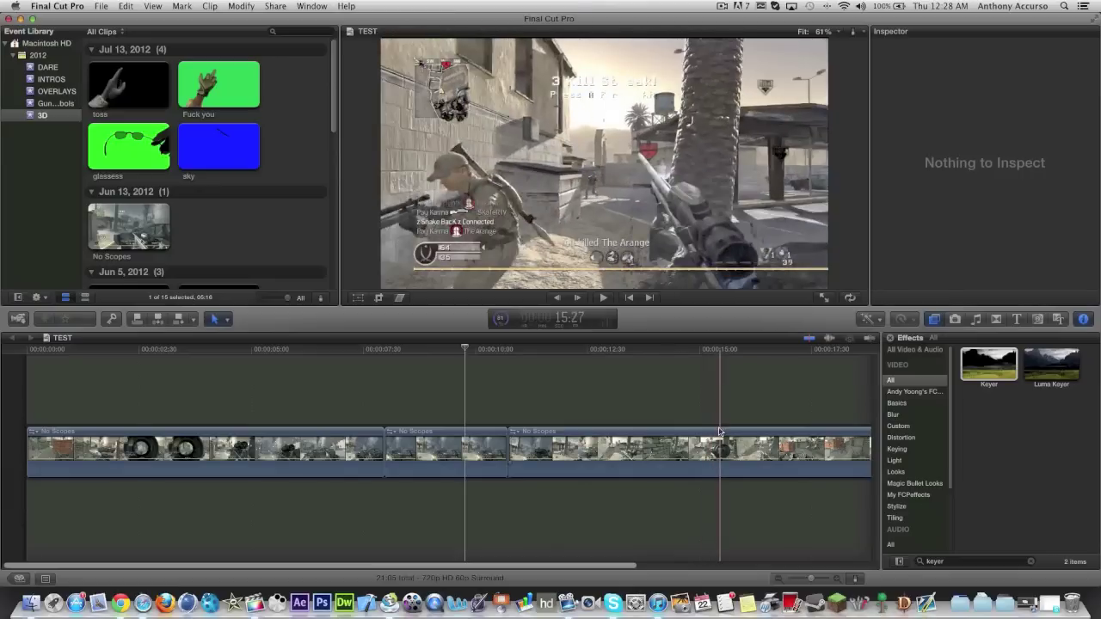
- Select all three No Scopes gameplay clips and show their properties in the Inspector
drag(642, 484, 263, 405)
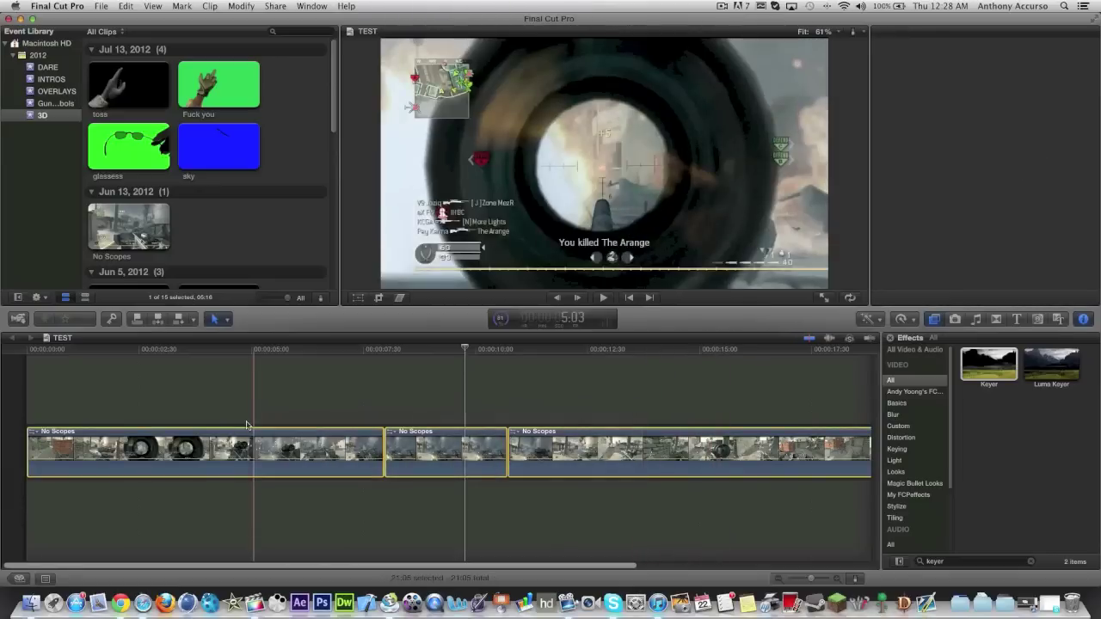
key(super+4)
click(721, 6)
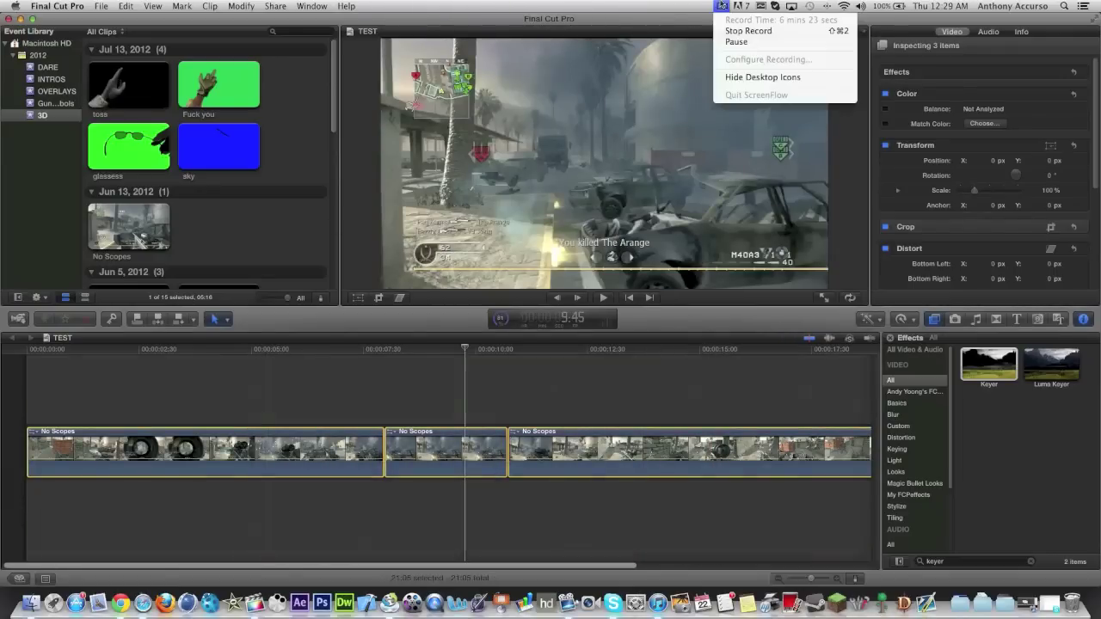